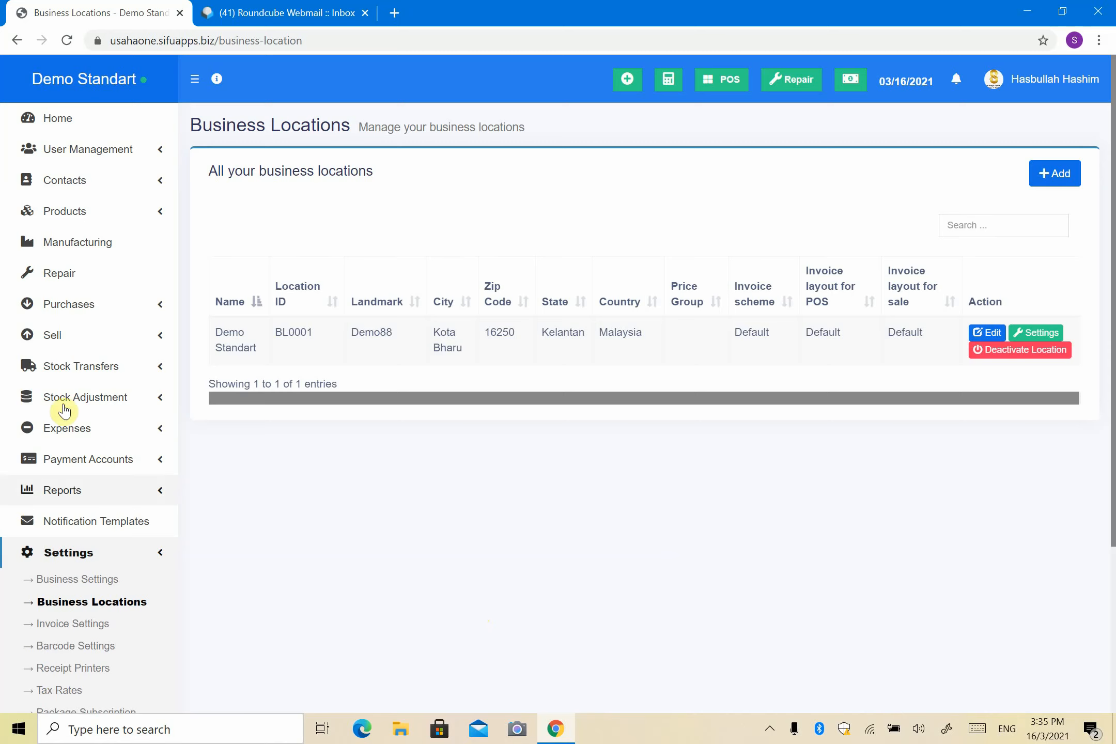
Step: Open the list of all sales and view the actions available for the 03/01/2021 sale
click(78, 341)
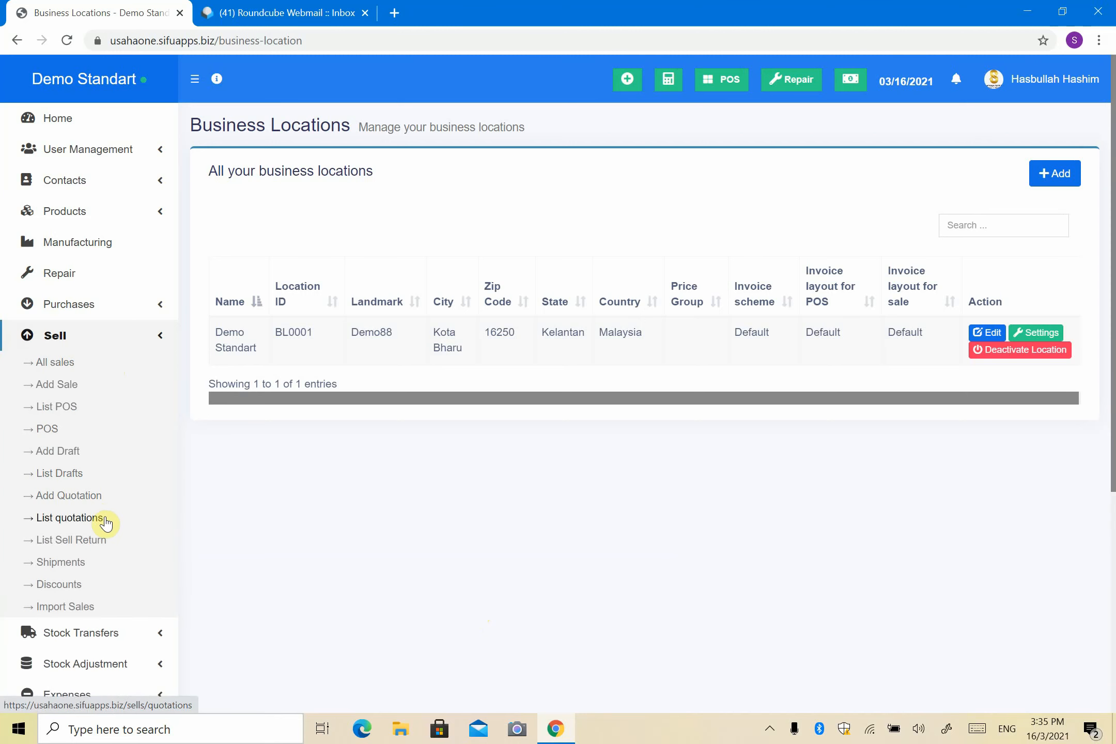
click(67, 365)
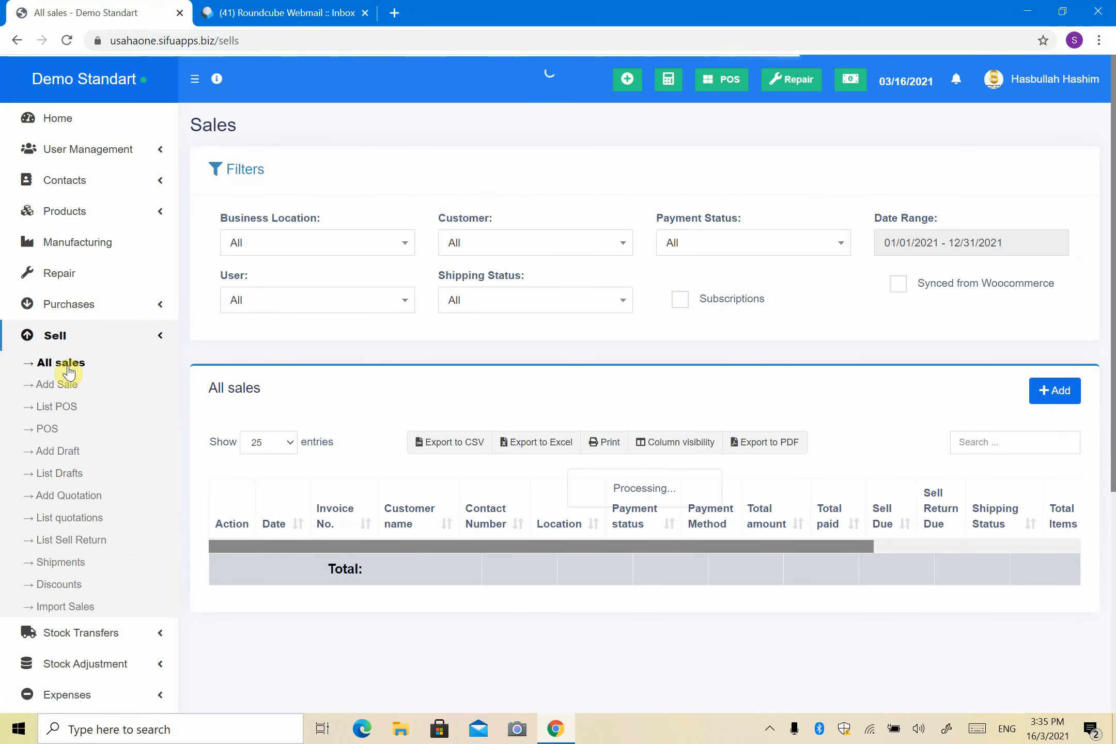
scroll(416, 486, down, 4)
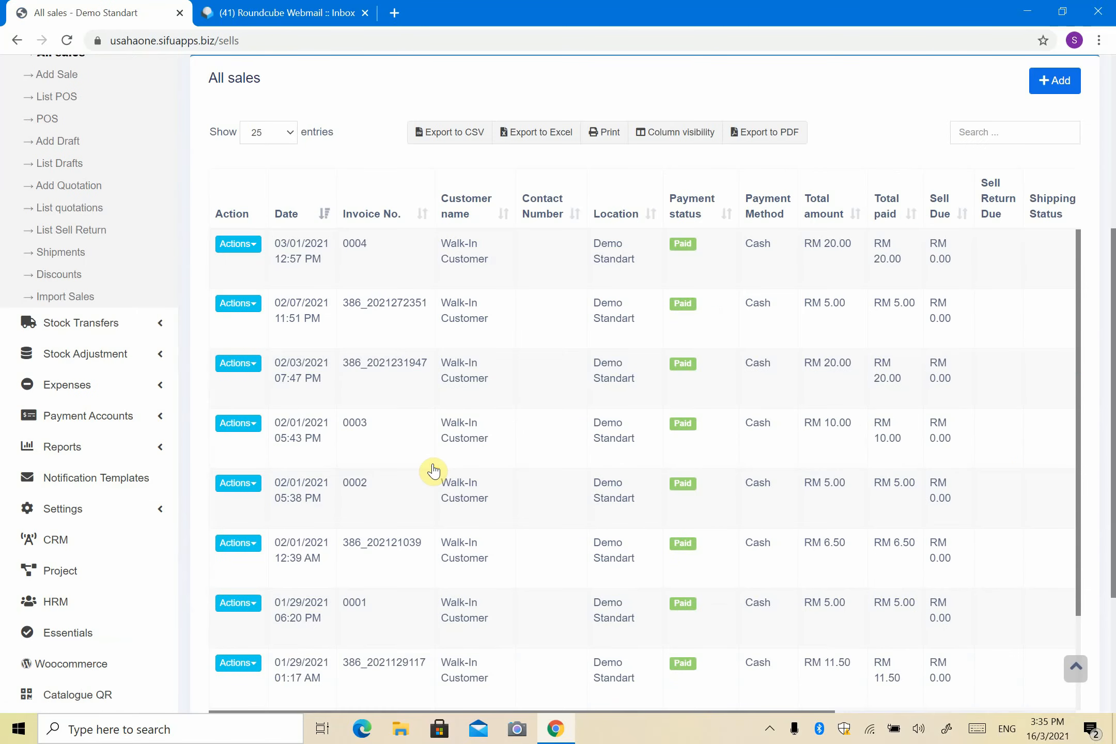
click(239, 244)
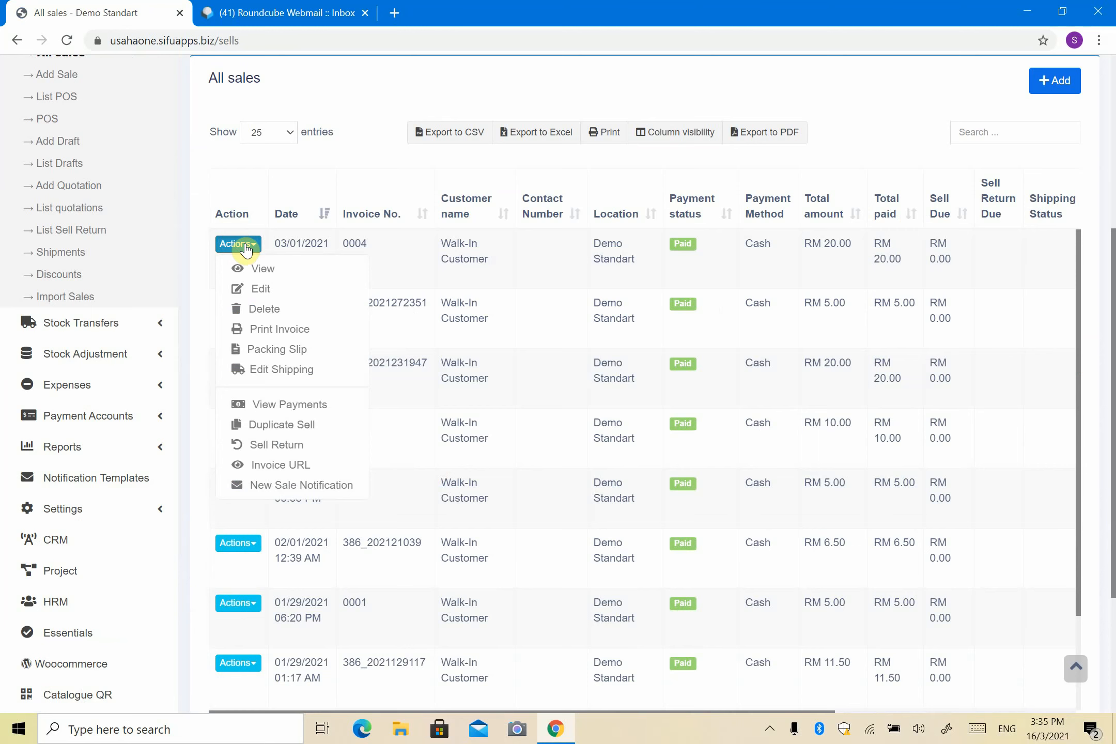
click(346, 155)
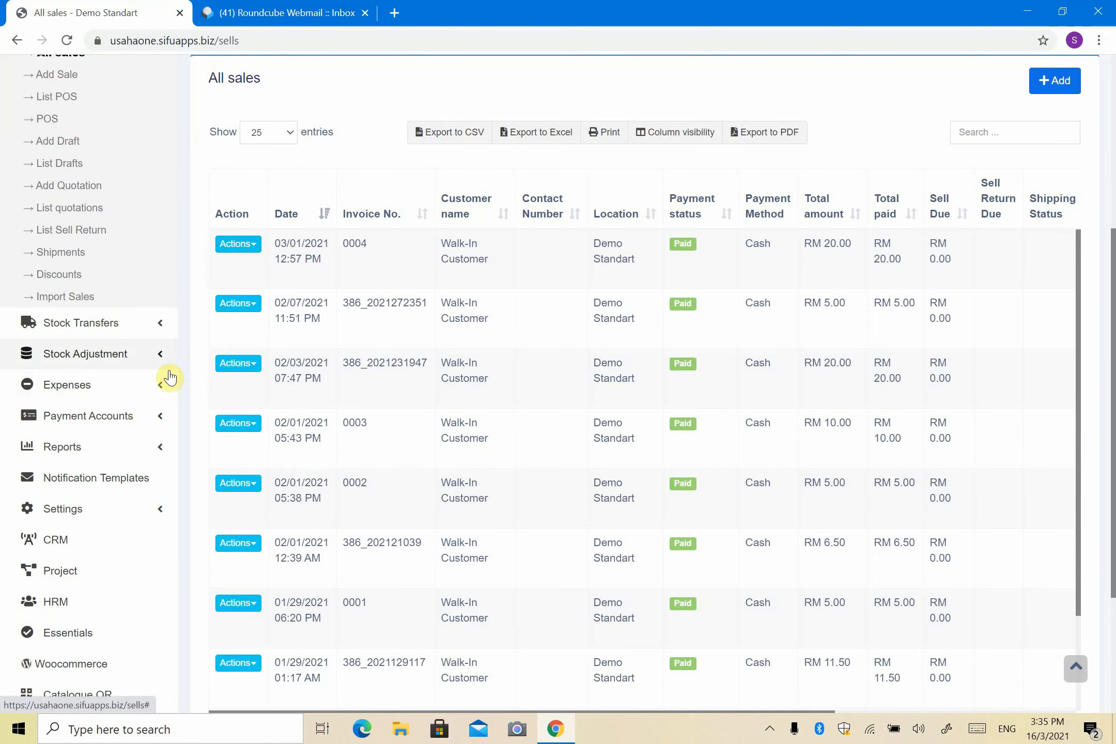
Step: Set Transaction Edit Days to 90 in the Business Settings and save the updated settings
click(95, 511)
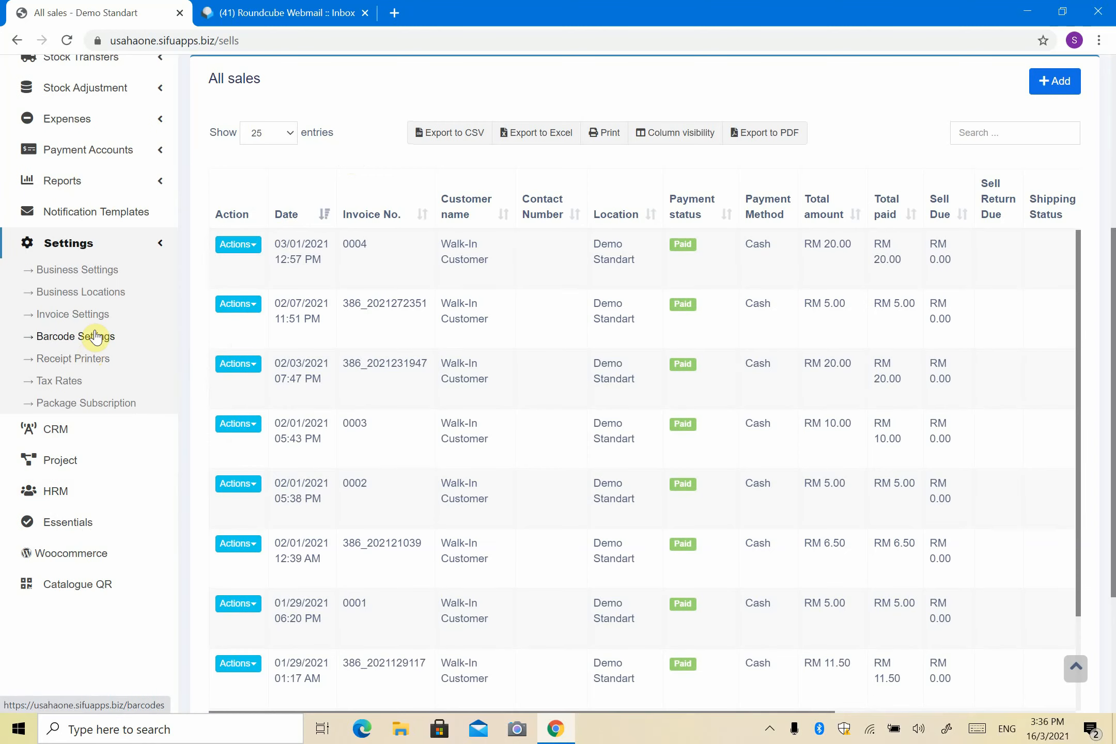
click(103, 276)
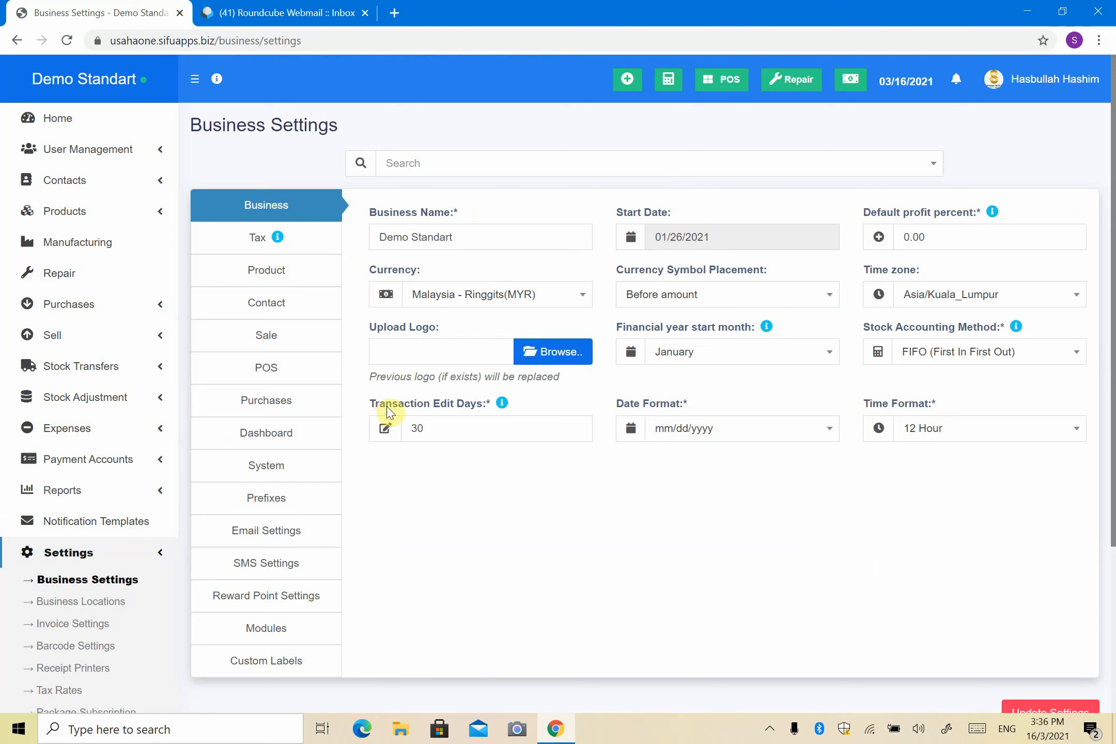
double_click(455, 429)
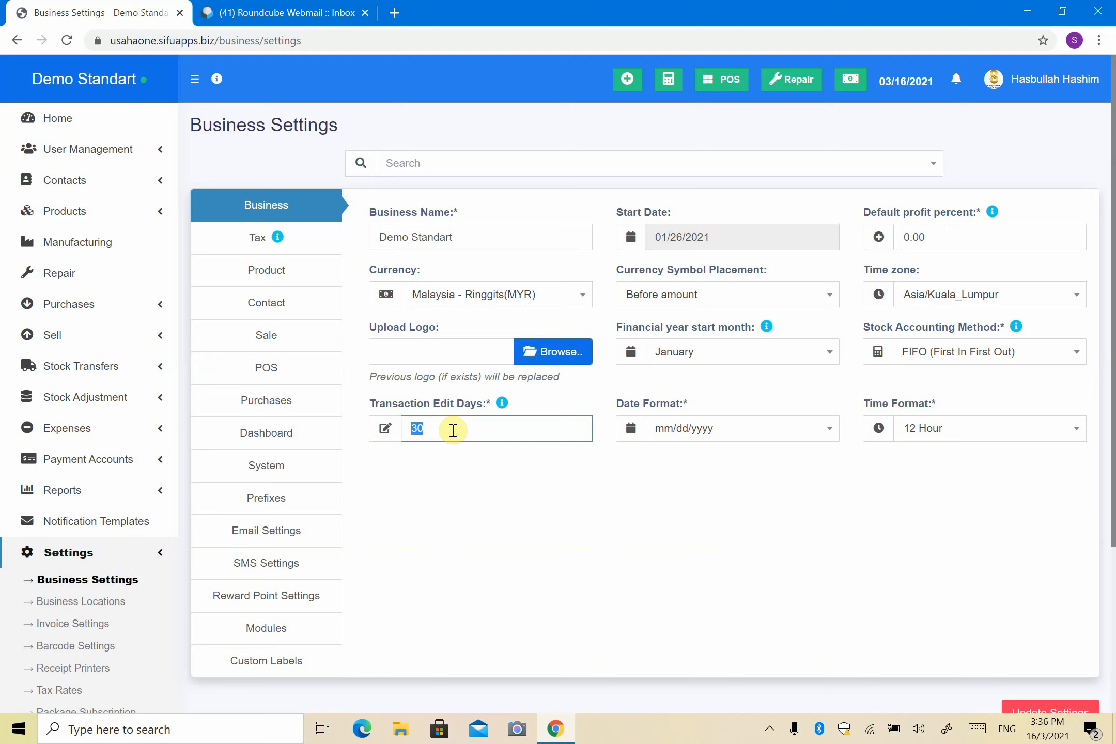
text(90)
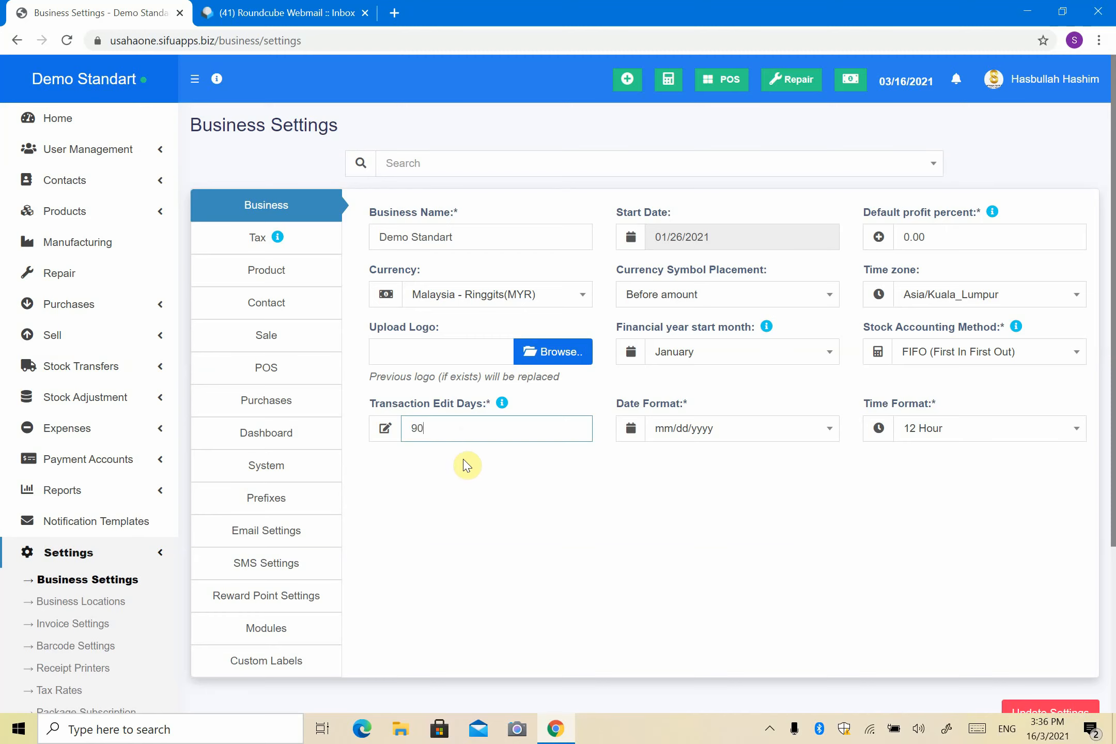
click(527, 510)
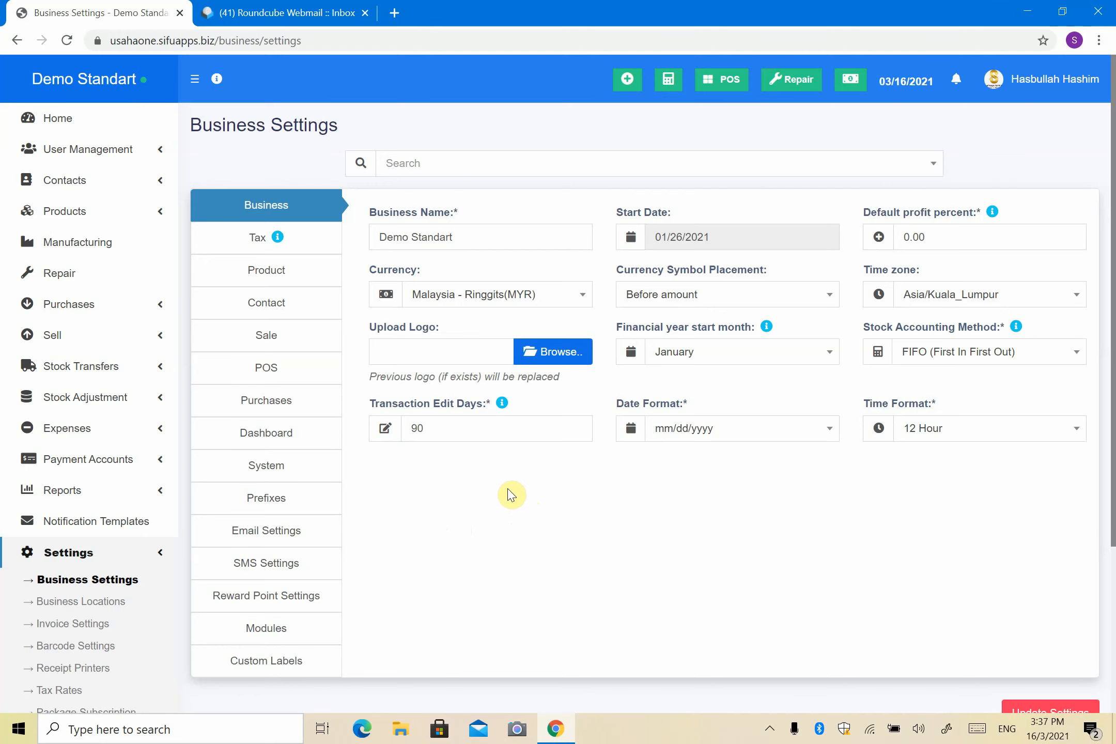
scroll(878, 516, down, 5)
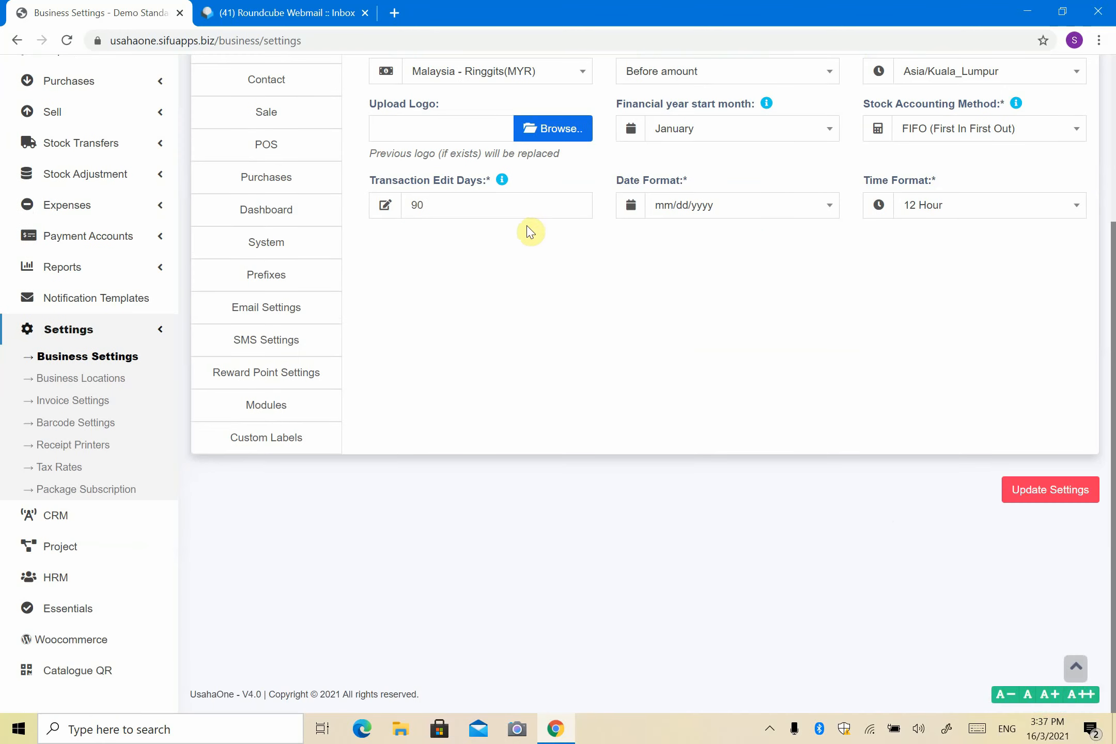
scroll(490, 298, up, 5)
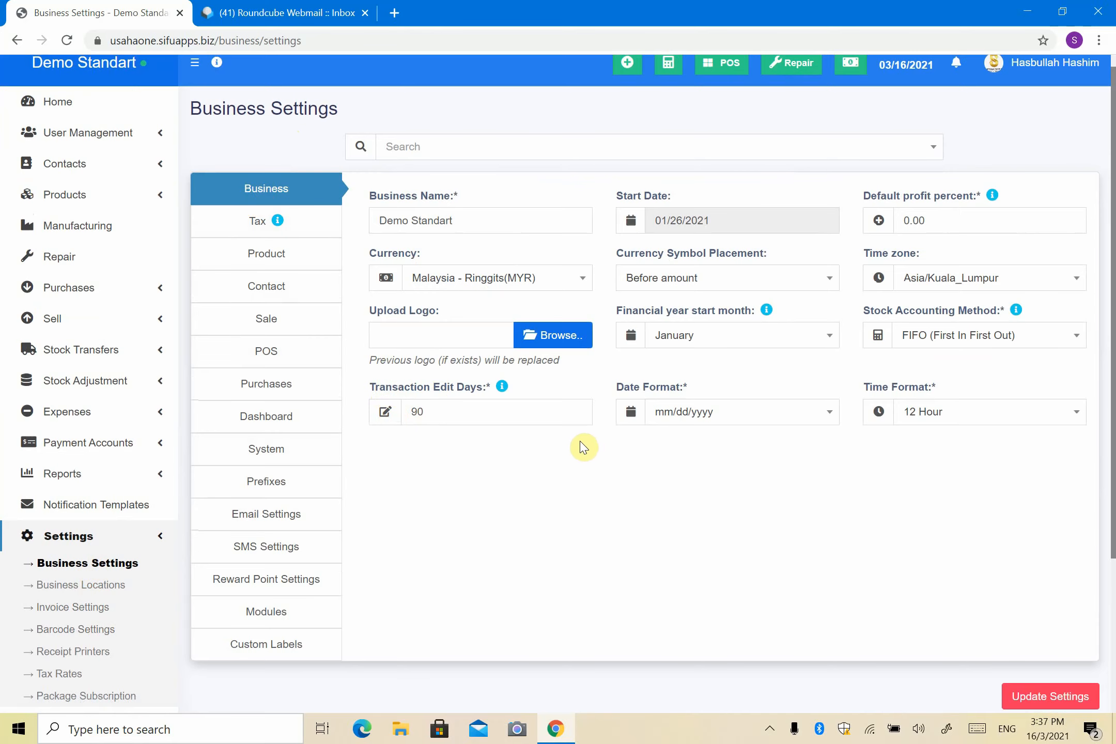
scroll(580, 447, down, 2)
click(1029, 596)
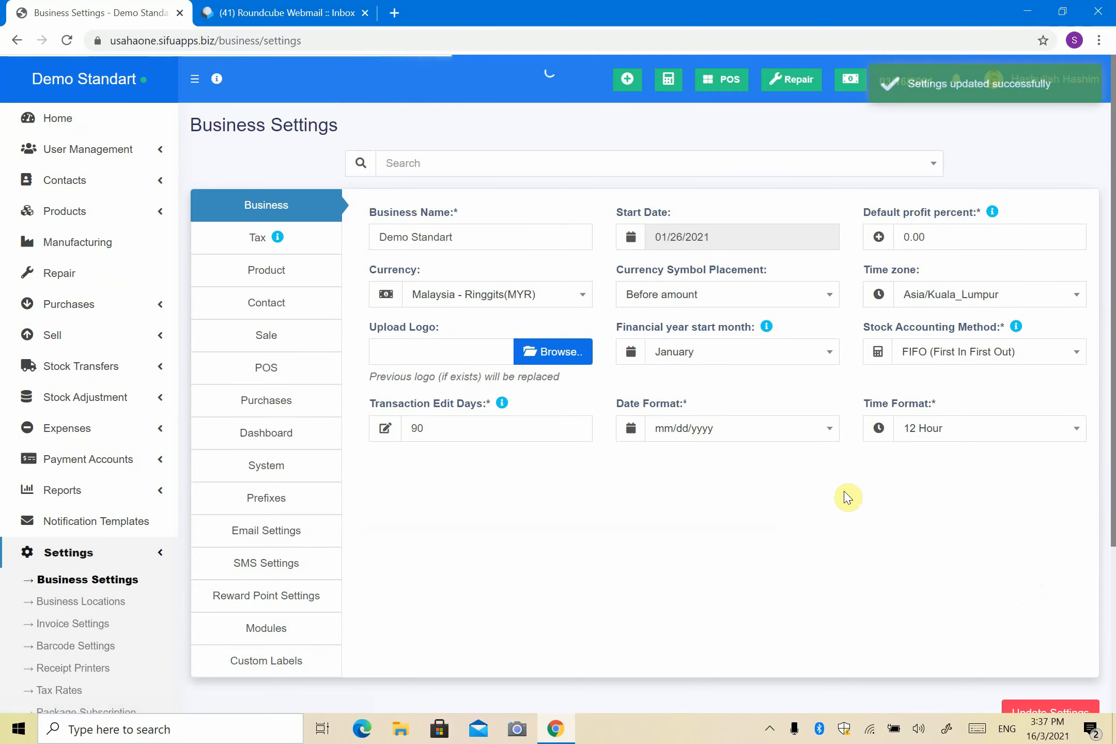
scroll(423, 454, down, 4)
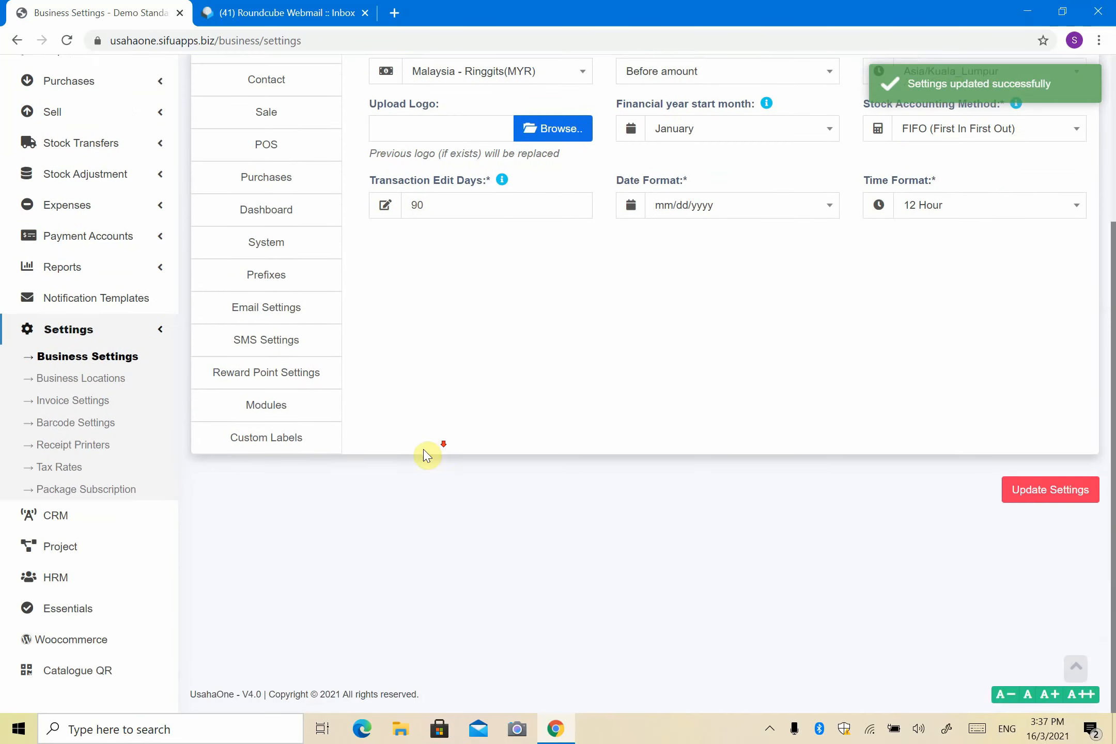
scroll(427, 455, up, 4)
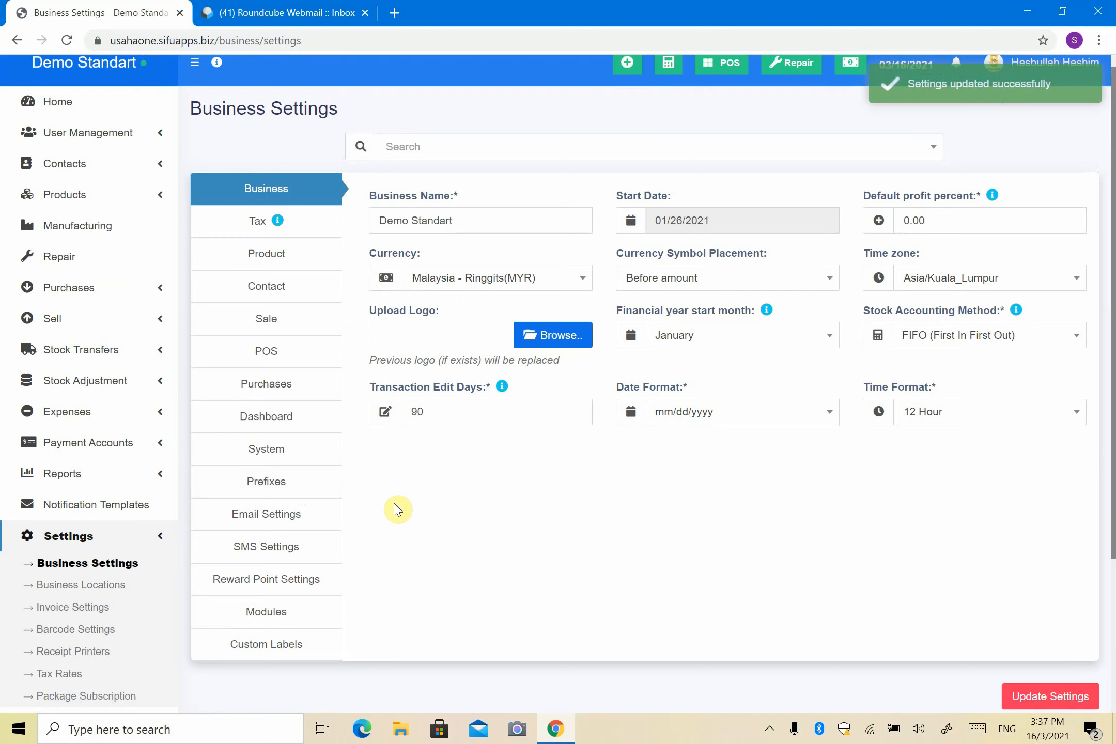
Step: Open the Sell Return form for the 03/01/2021 sale from the list of all sales
click(96, 316)
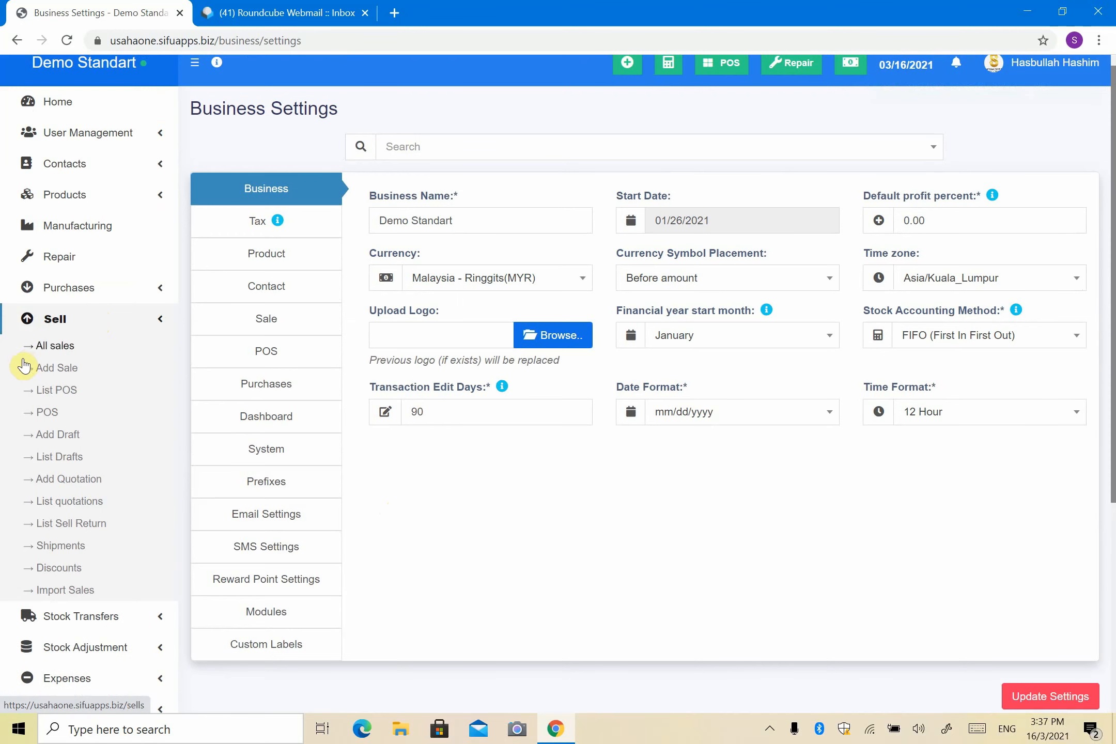
click(44, 352)
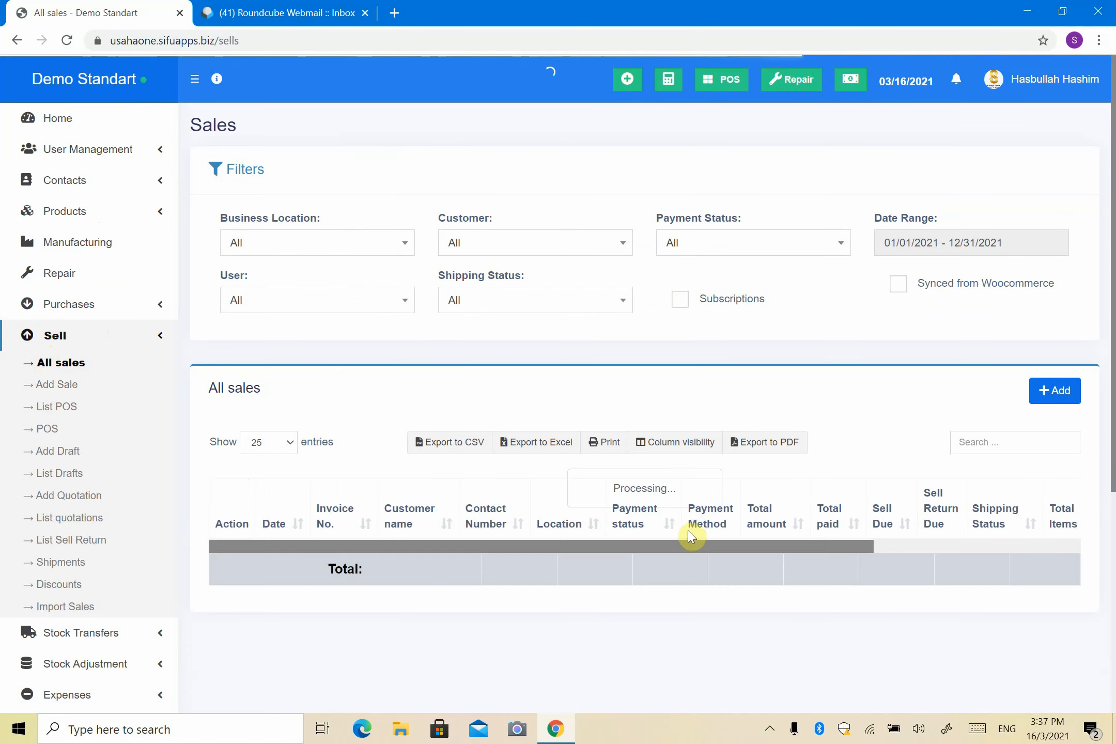
scroll(796, 470, down, 3)
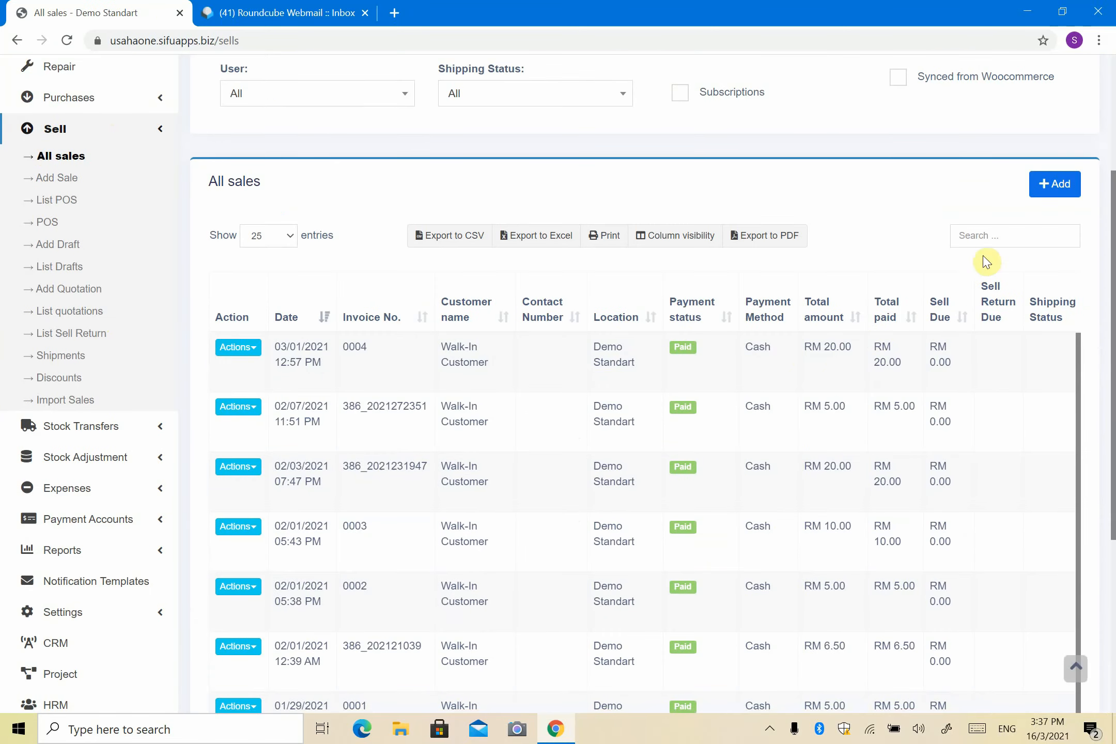
click(988, 232)
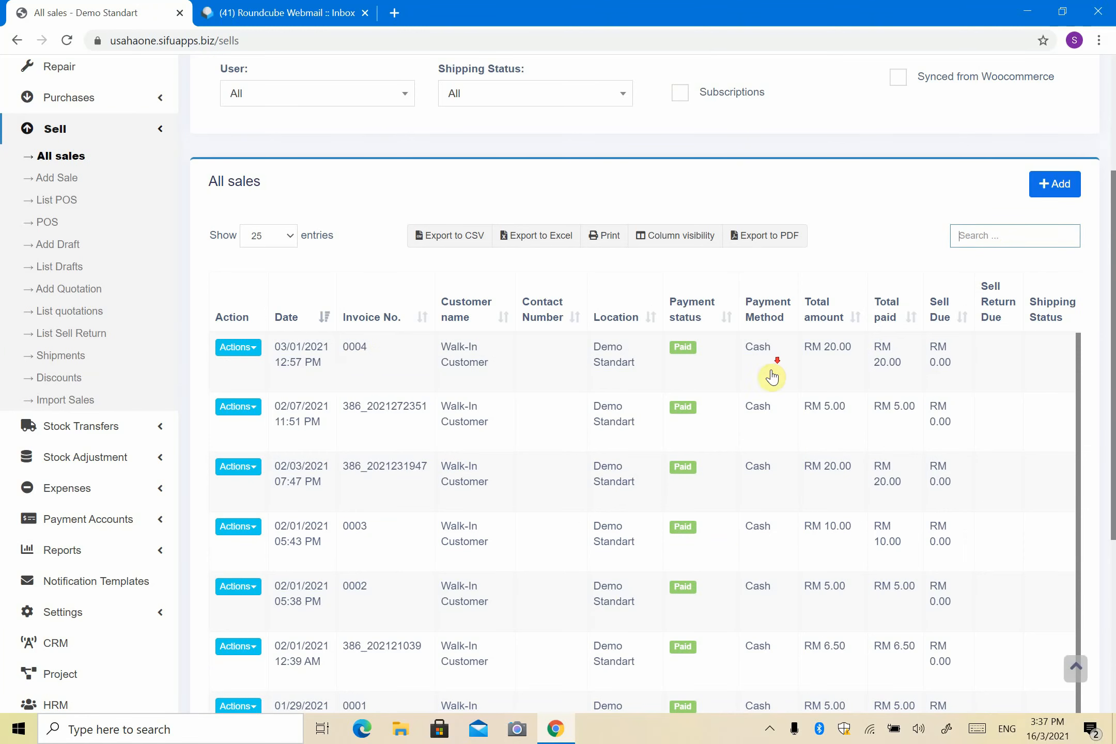
scroll(780, 413, down, 5)
scroll(723, 457, up, 8)
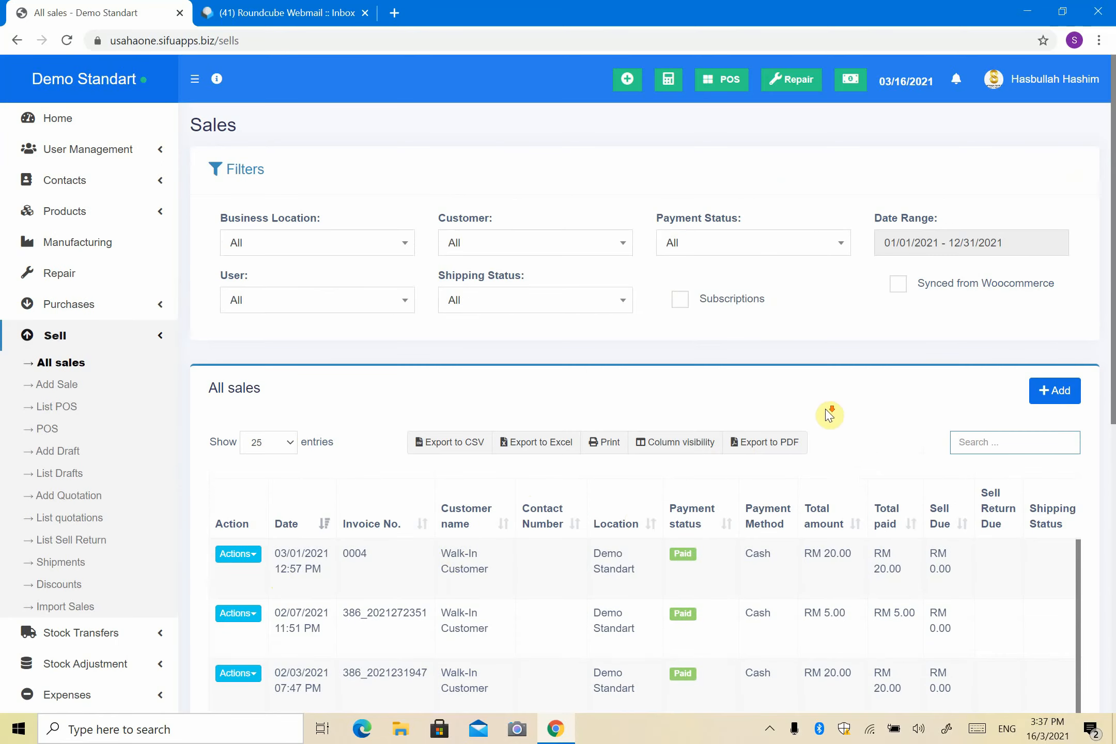
scroll(827, 416, down, 3)
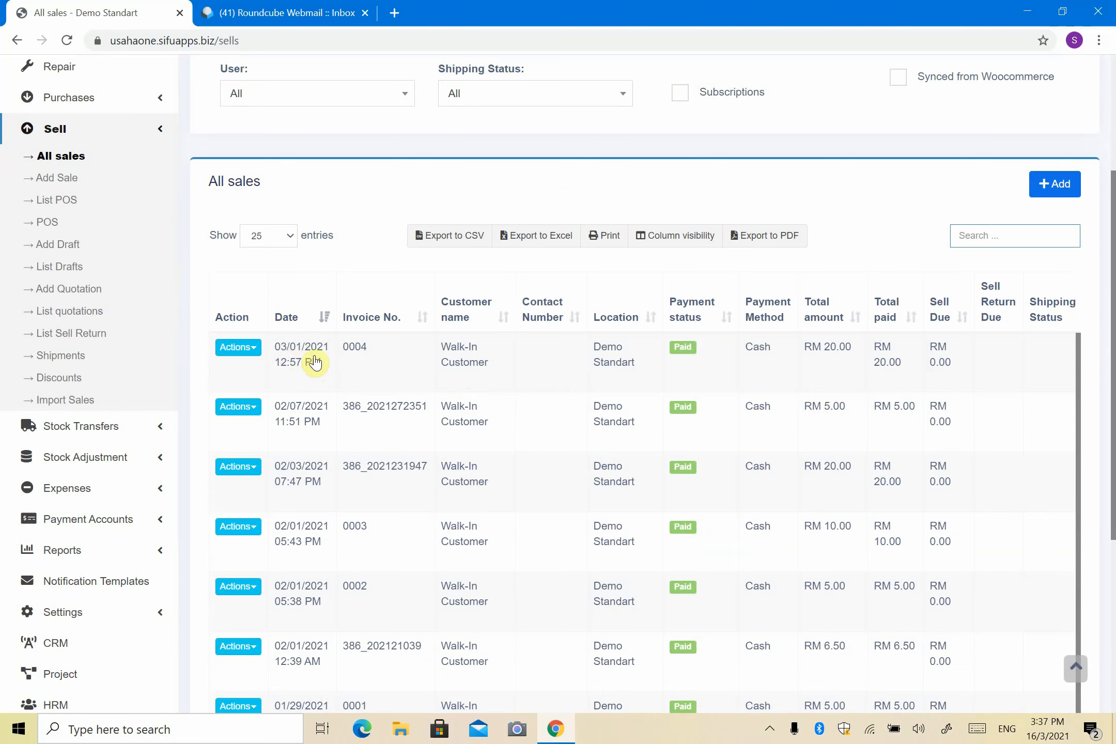
click(253, 349)
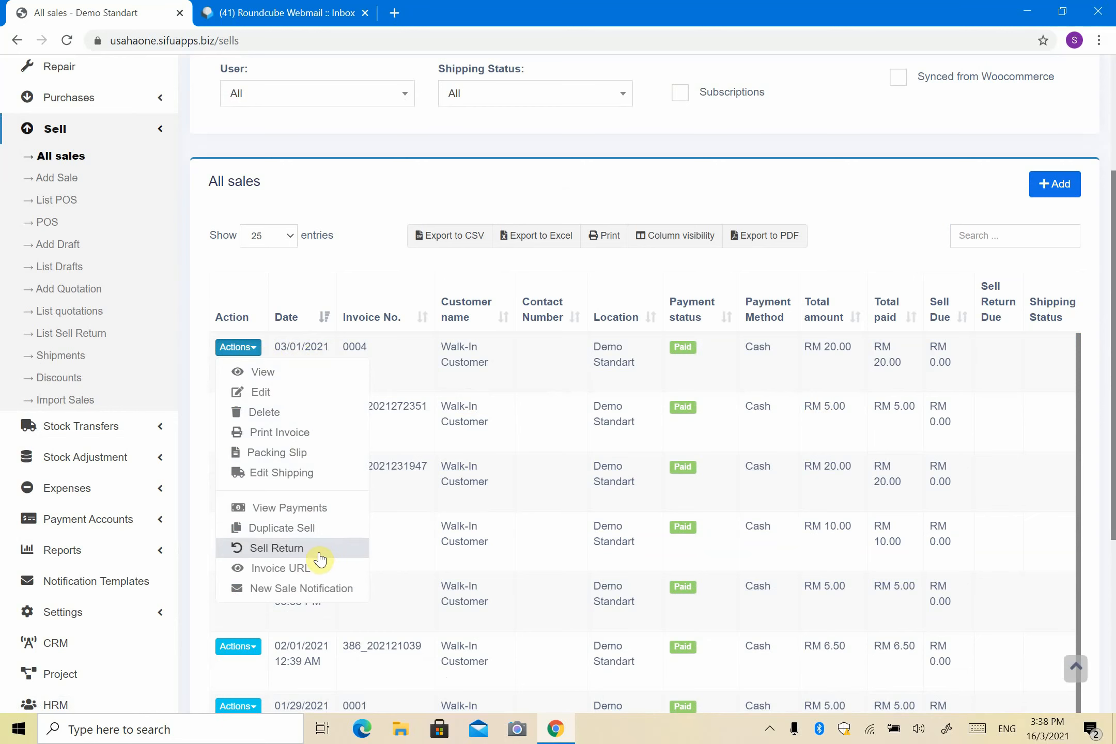
click(292, 550)
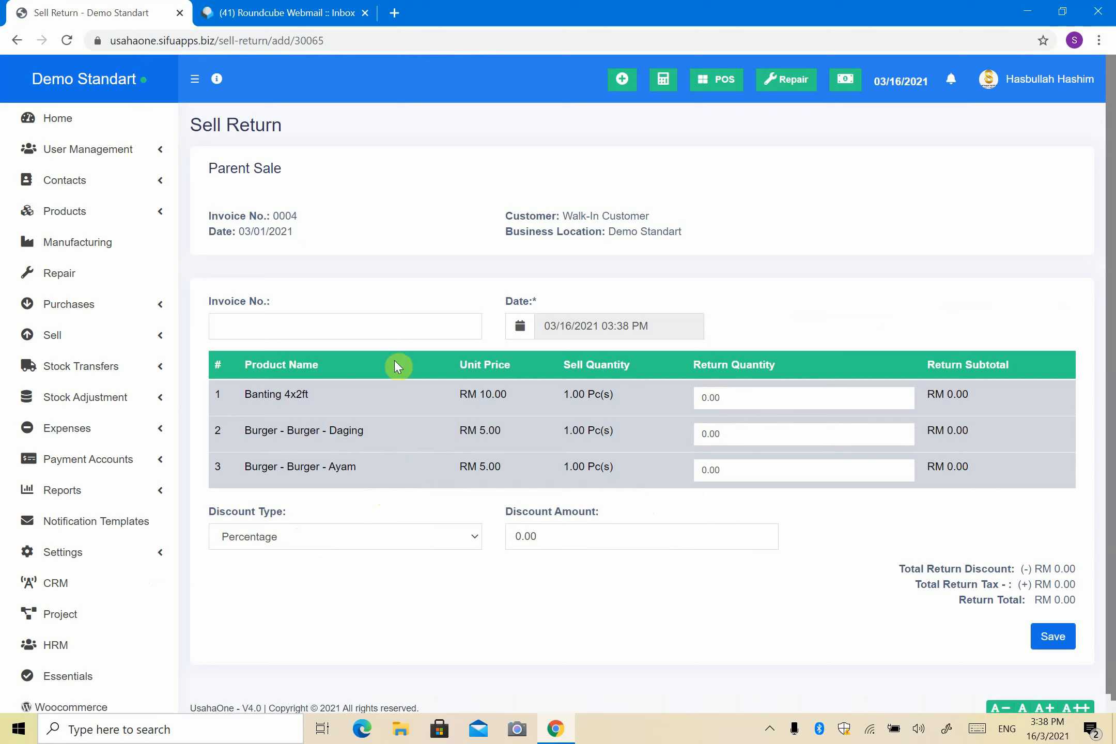
Step: Enter 1 as the invoice number of the sell return
click(327, 325)
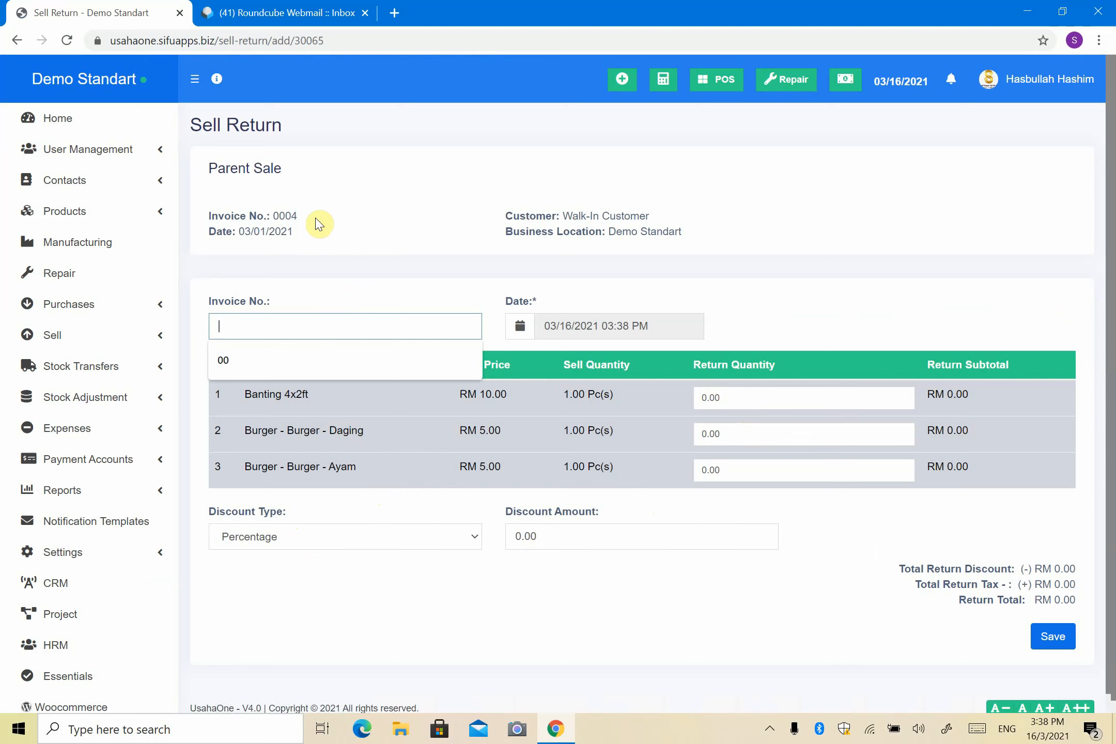
drag(304, 216, 278, 216)
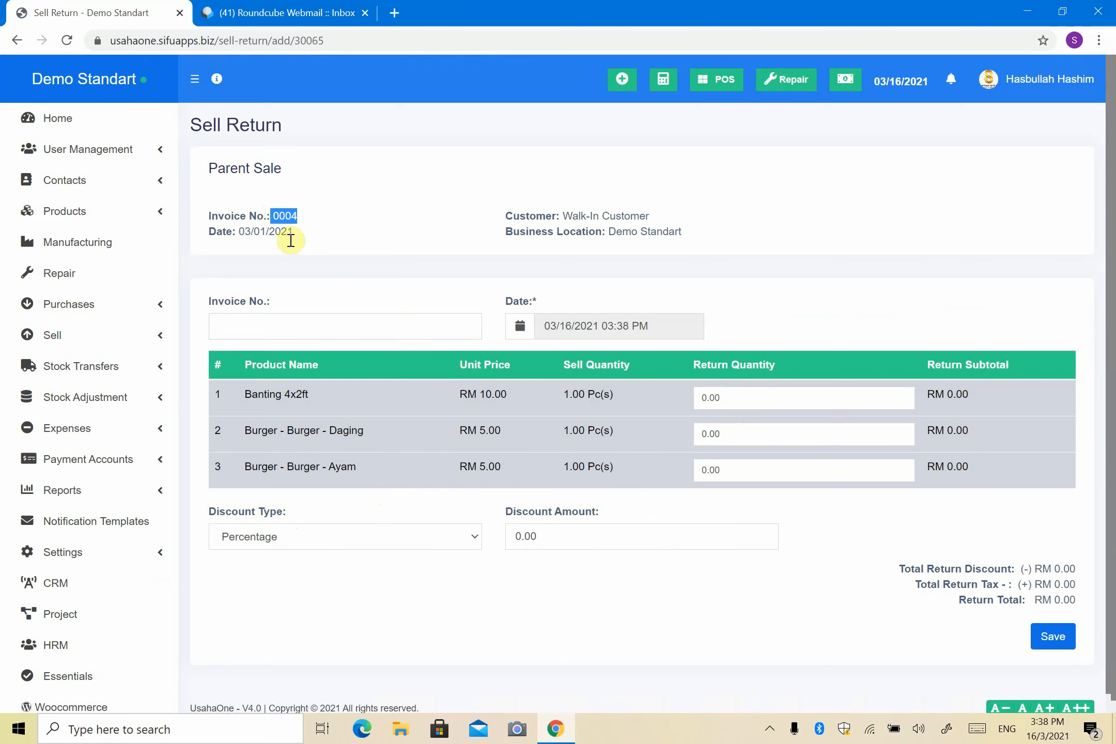
click(310, 325)
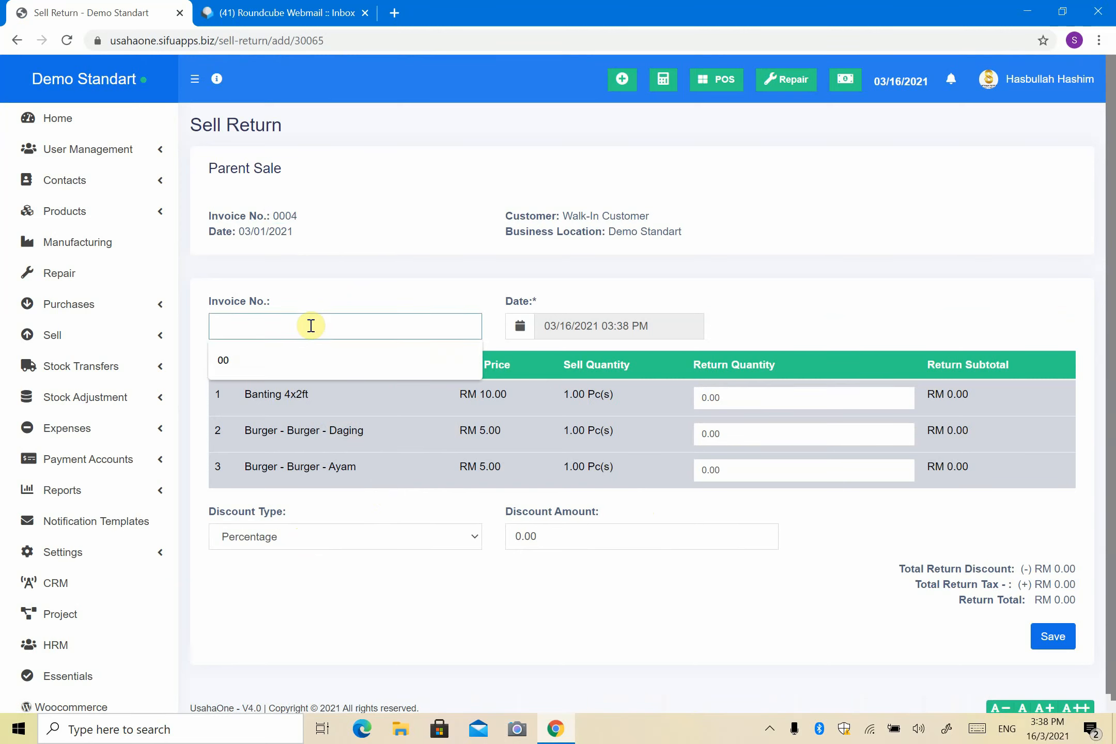
text(1)
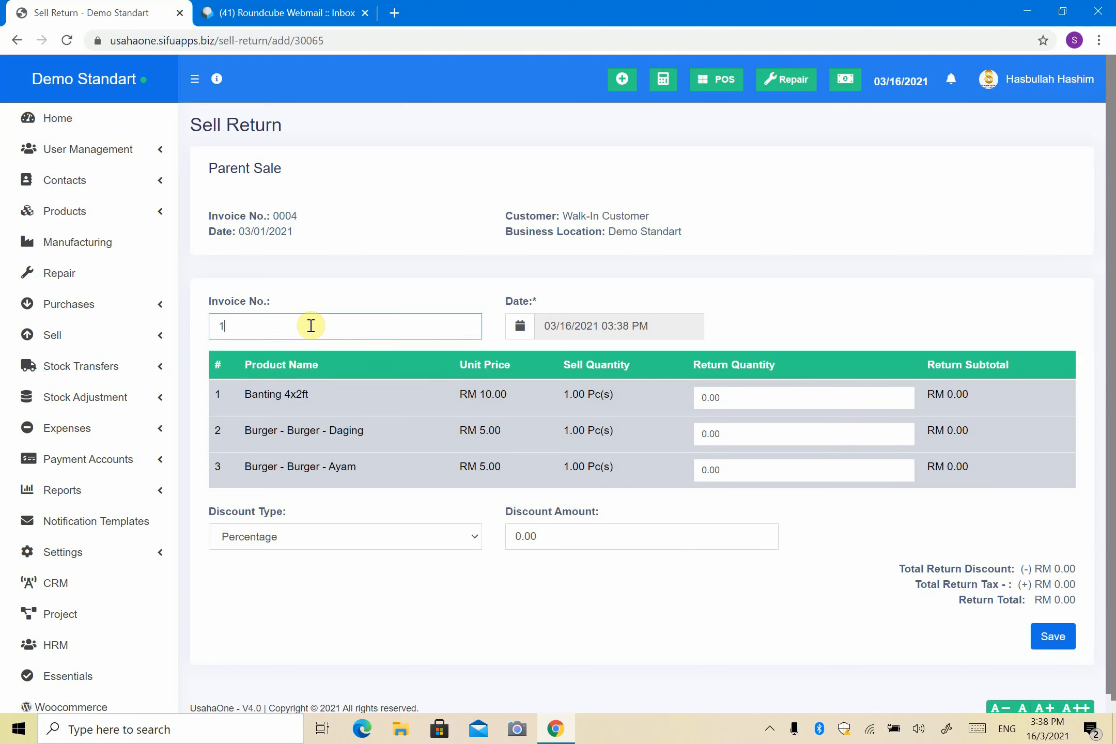
click(353, 303)
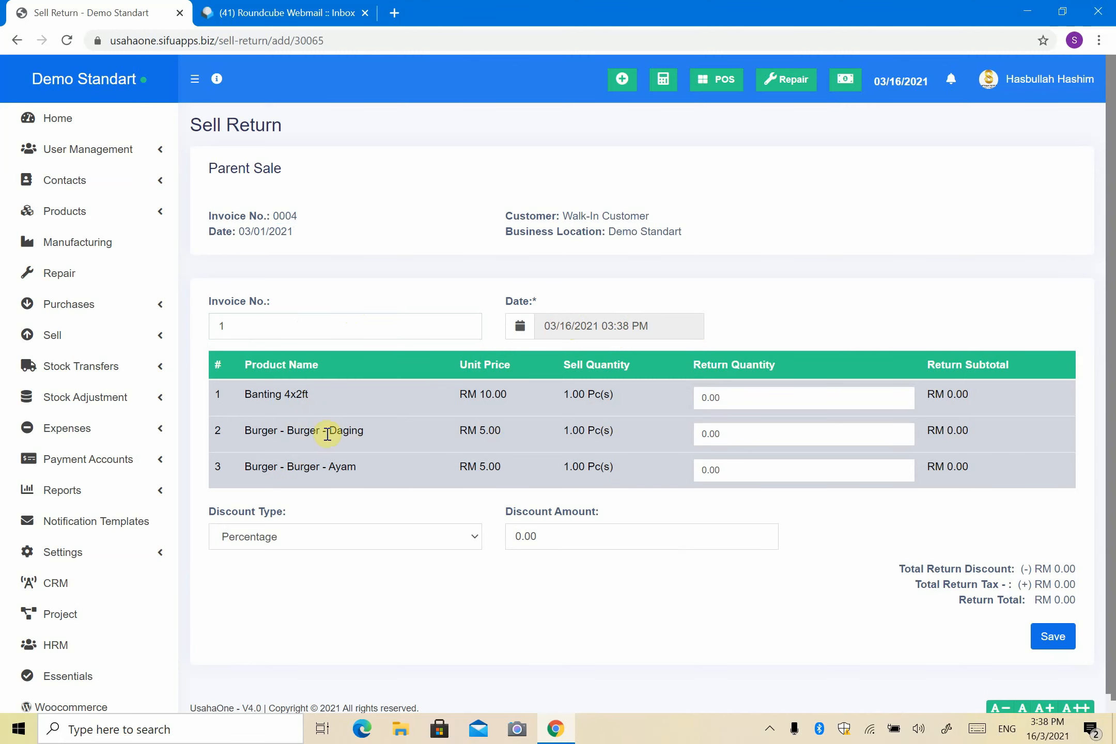
Step: Set the return quantity of the Banting 4x2ft product to 1
click(238, 393)
drag(238, 392, 324, 398)
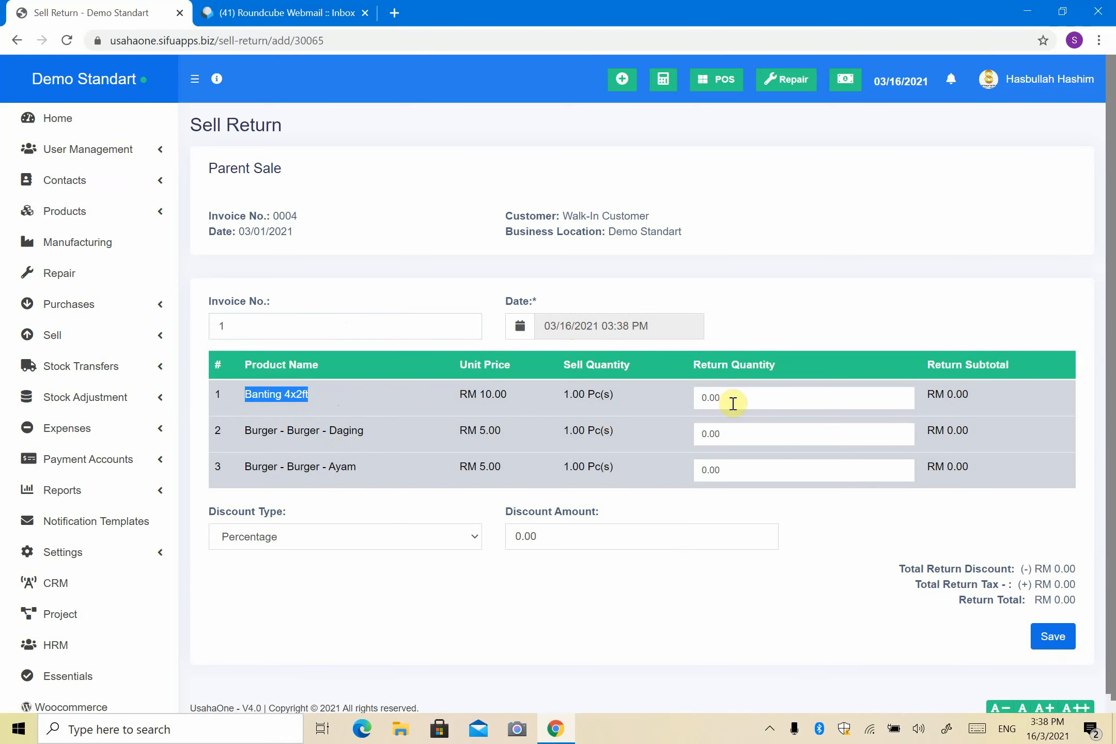
click(761, 404)
text(1)
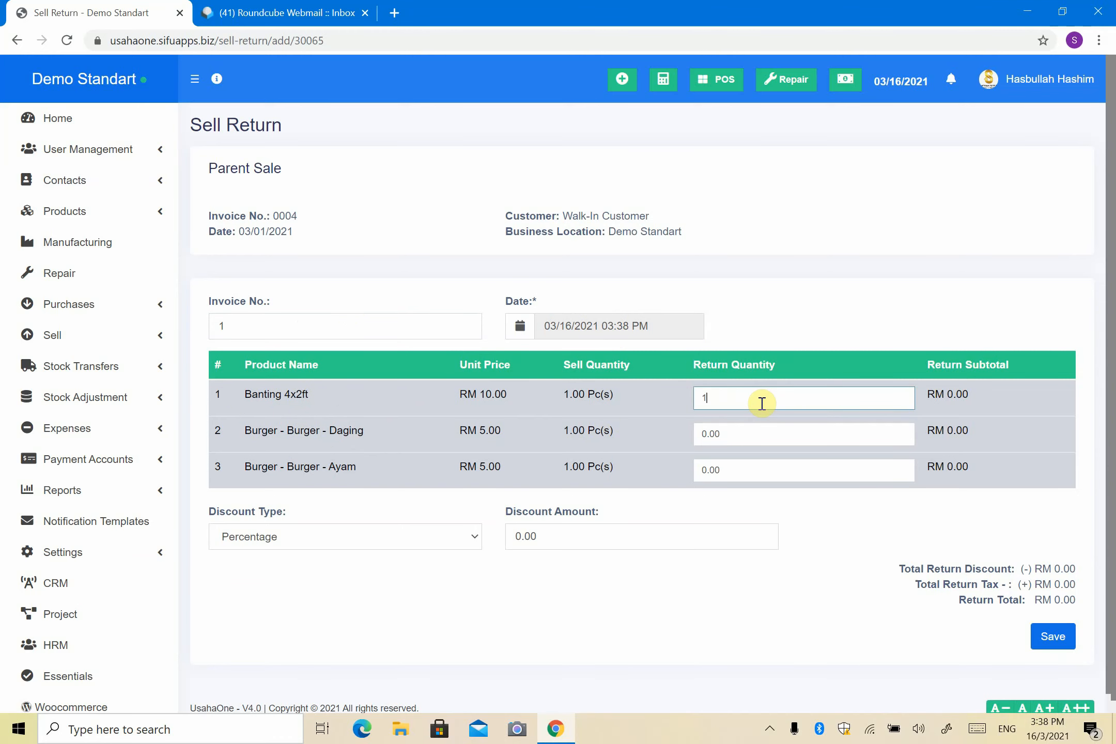
click(782, 519)
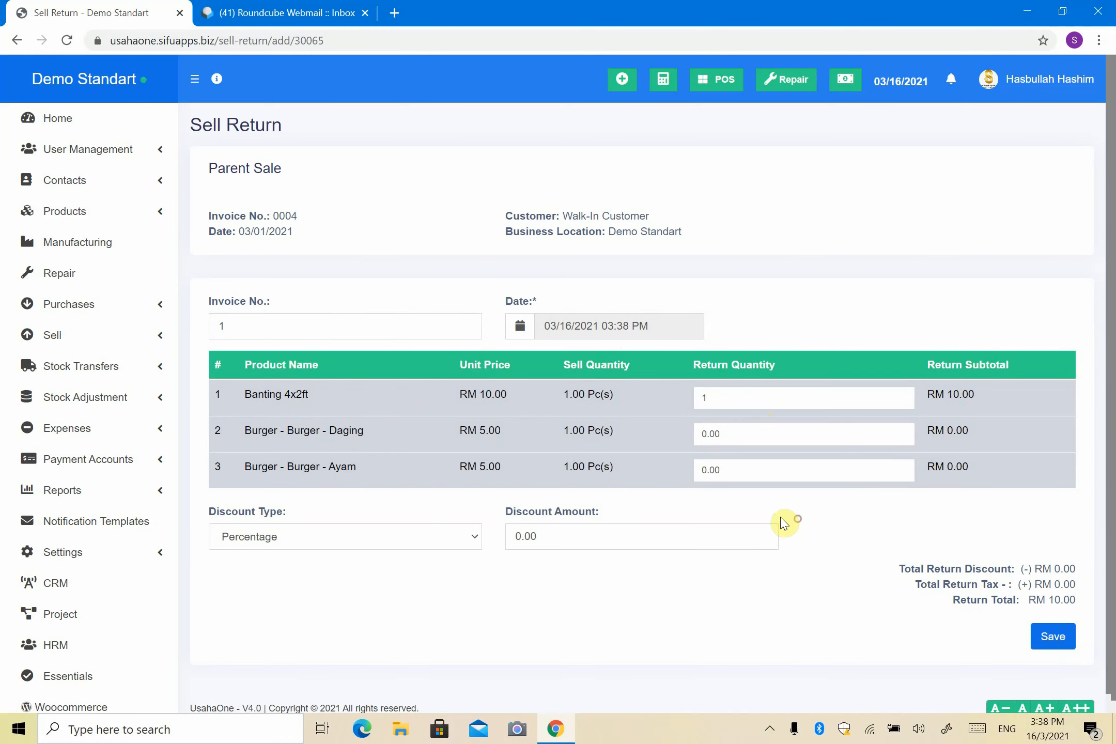
Step: Try a return quantity of 2 for the Banting 4x2ft product and reset it to 1
click(711, 398)
text(2)
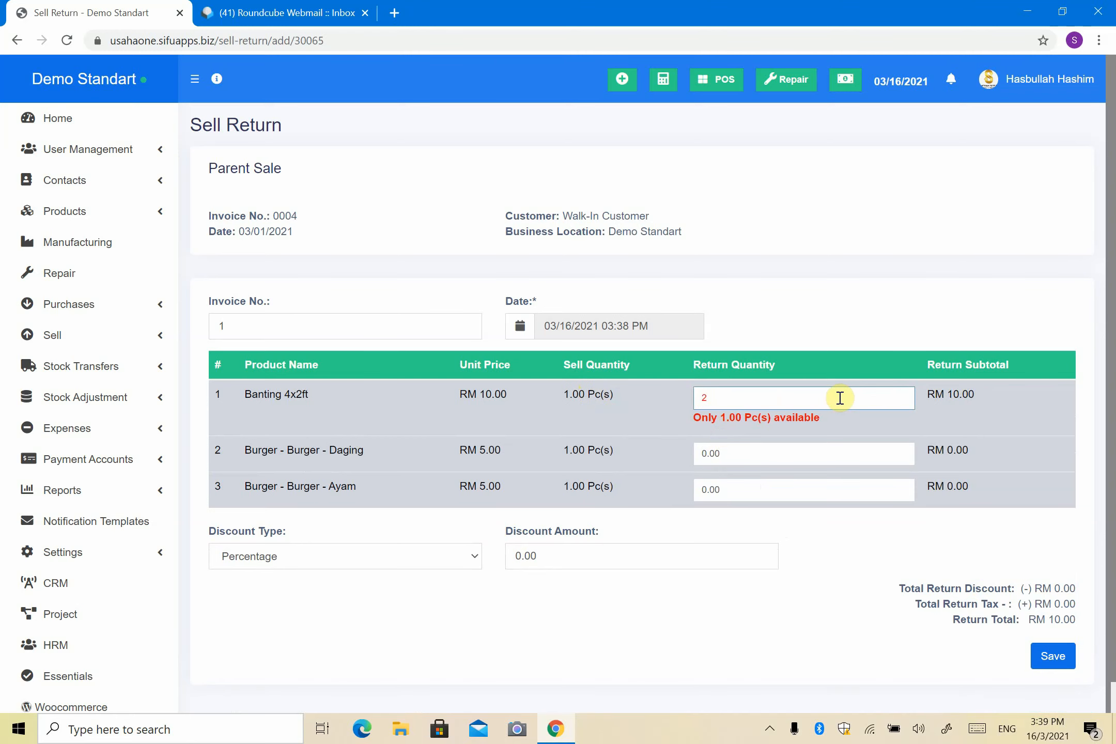
key(BackSpace)
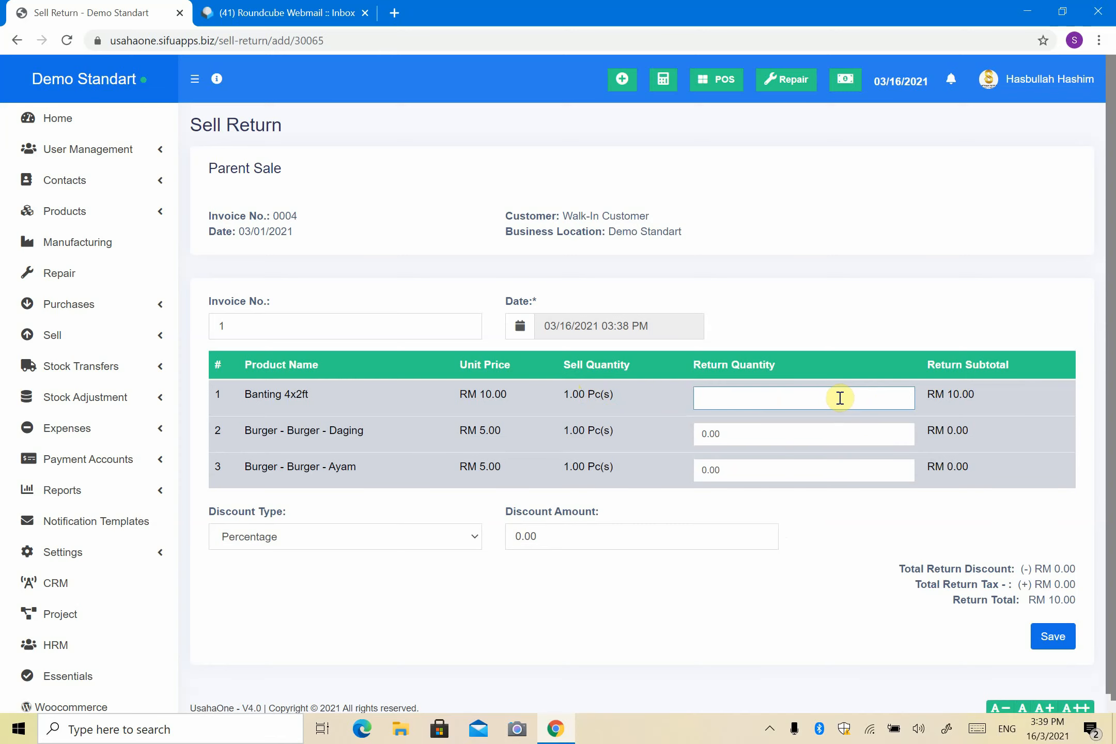
text(1)
click(827, 500)
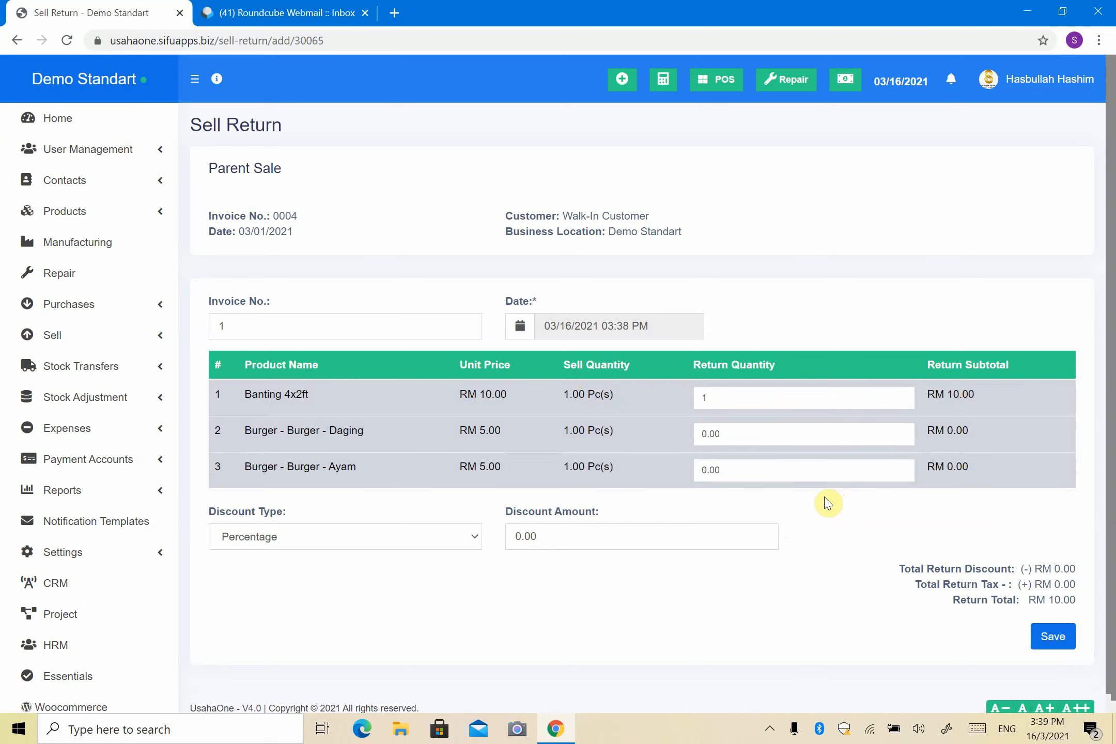
scroll(825, 521, down, 1)
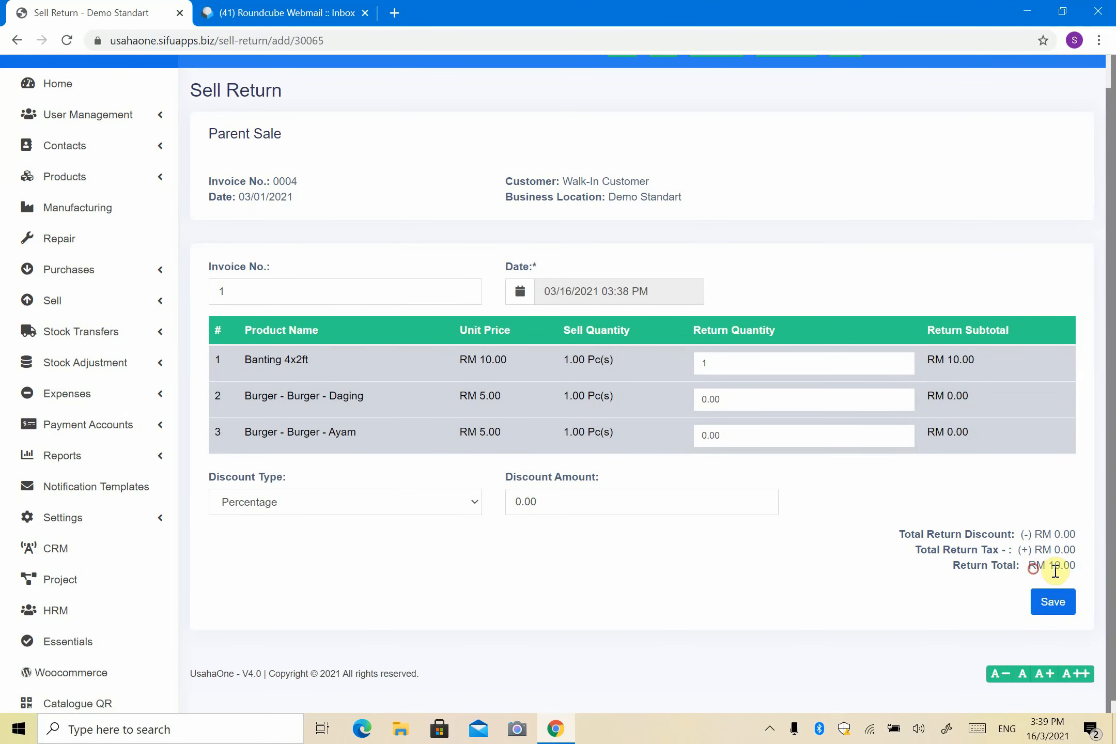
Step: Save the sell return and dismiss its print preview without printing
drag(1035, 566, 1082, 567)
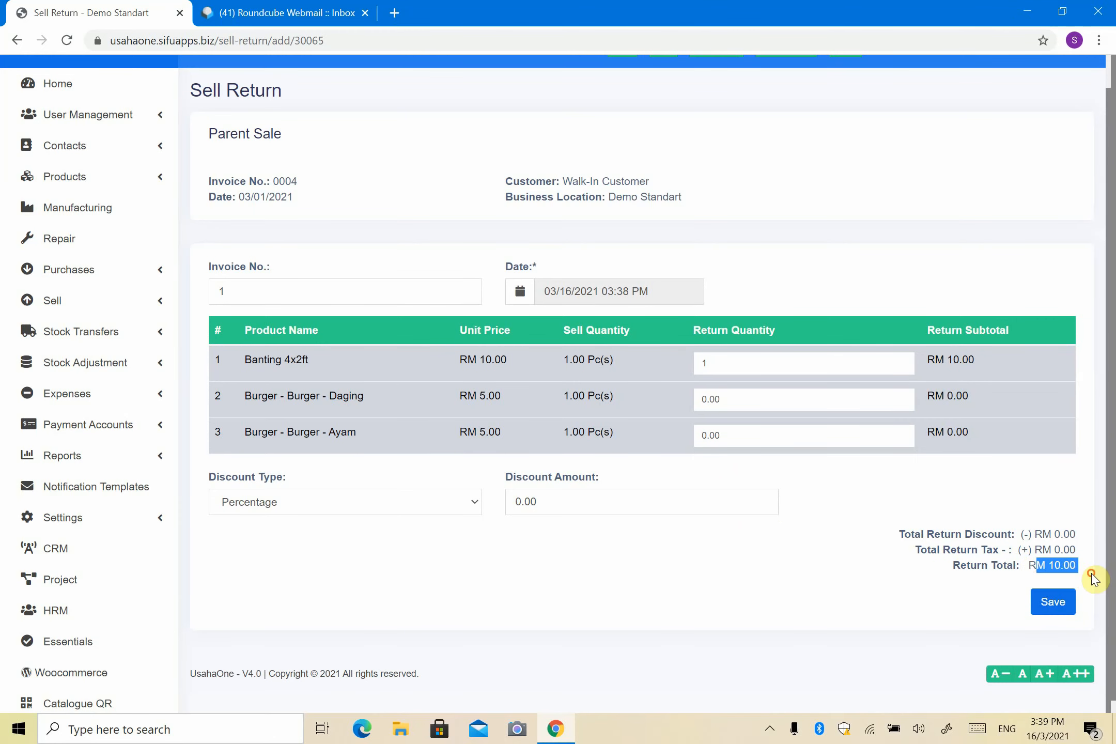
click(1054, 609)
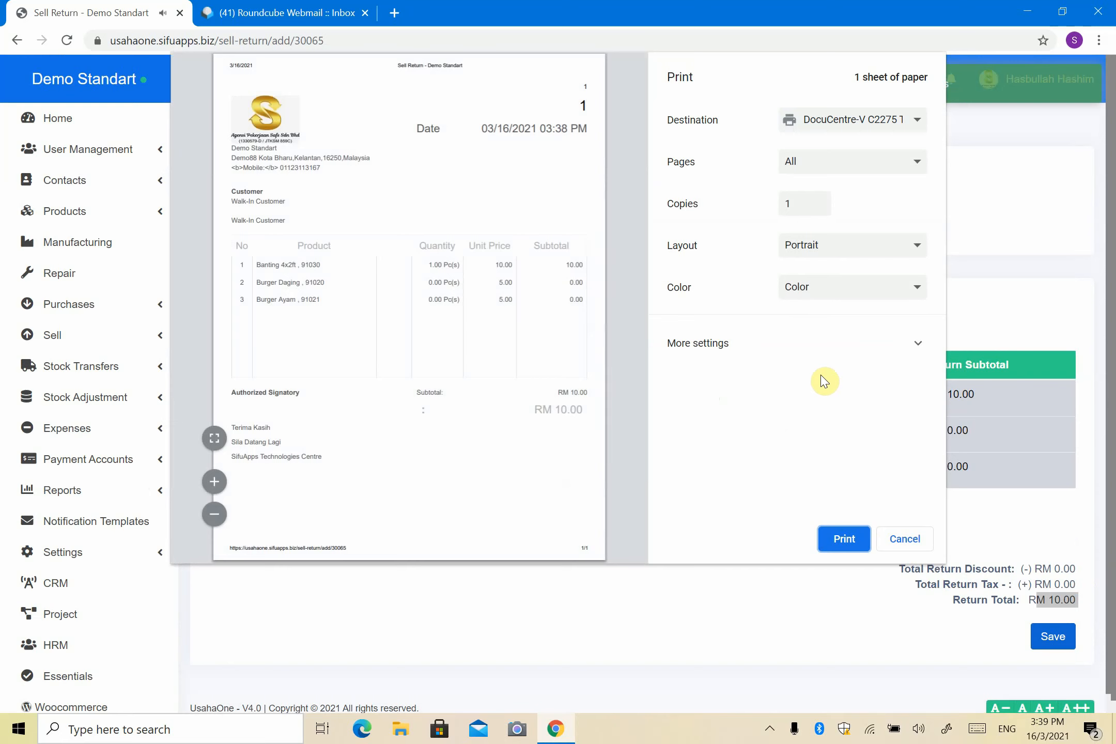
click(912, 542)
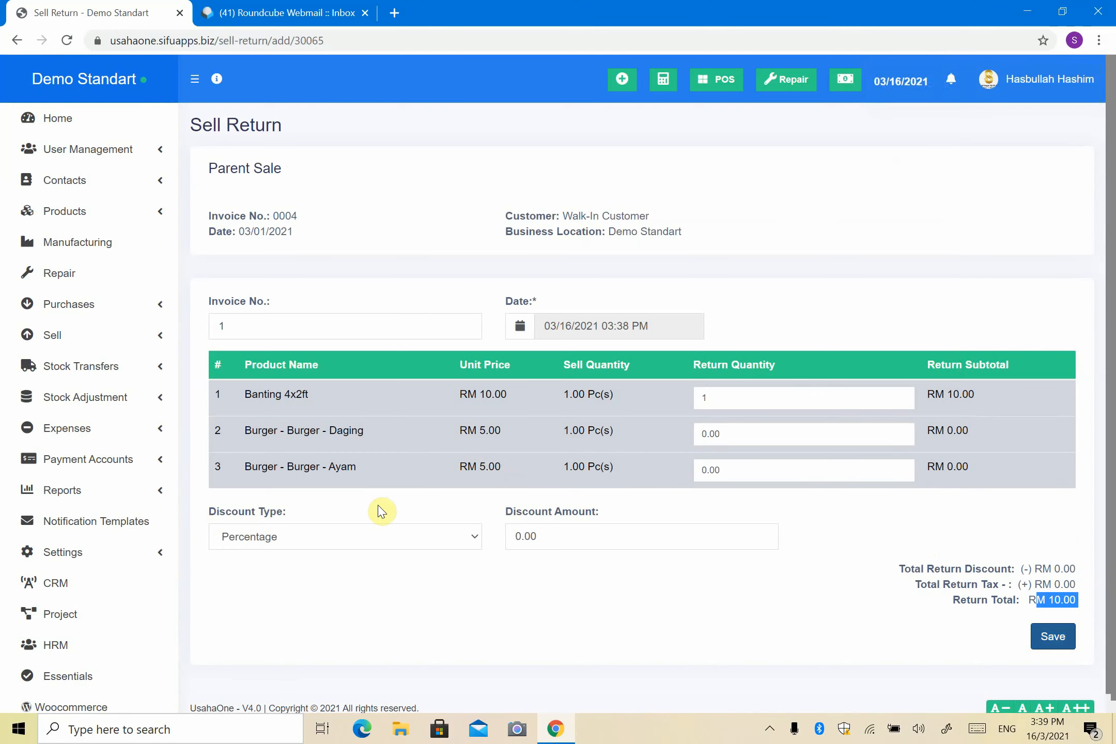
Step: Open the list of sell returns
scroll(82, 470, down, 1)
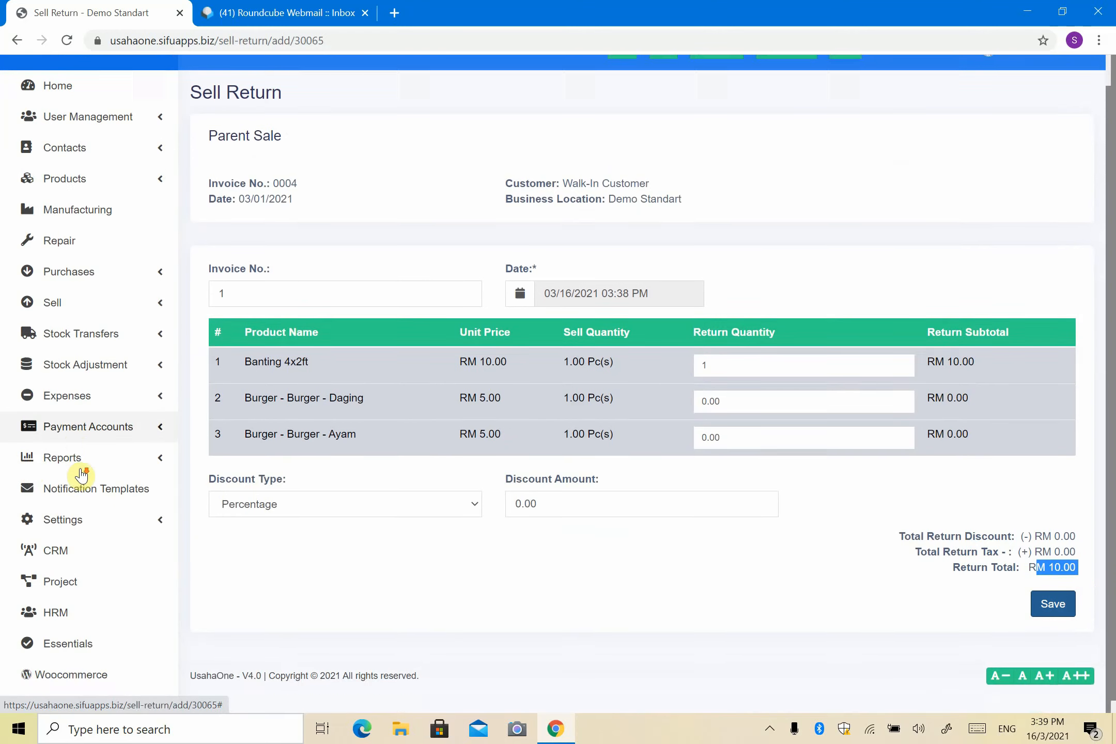
scroll(90, 458, up, 1)
click(115, 341)
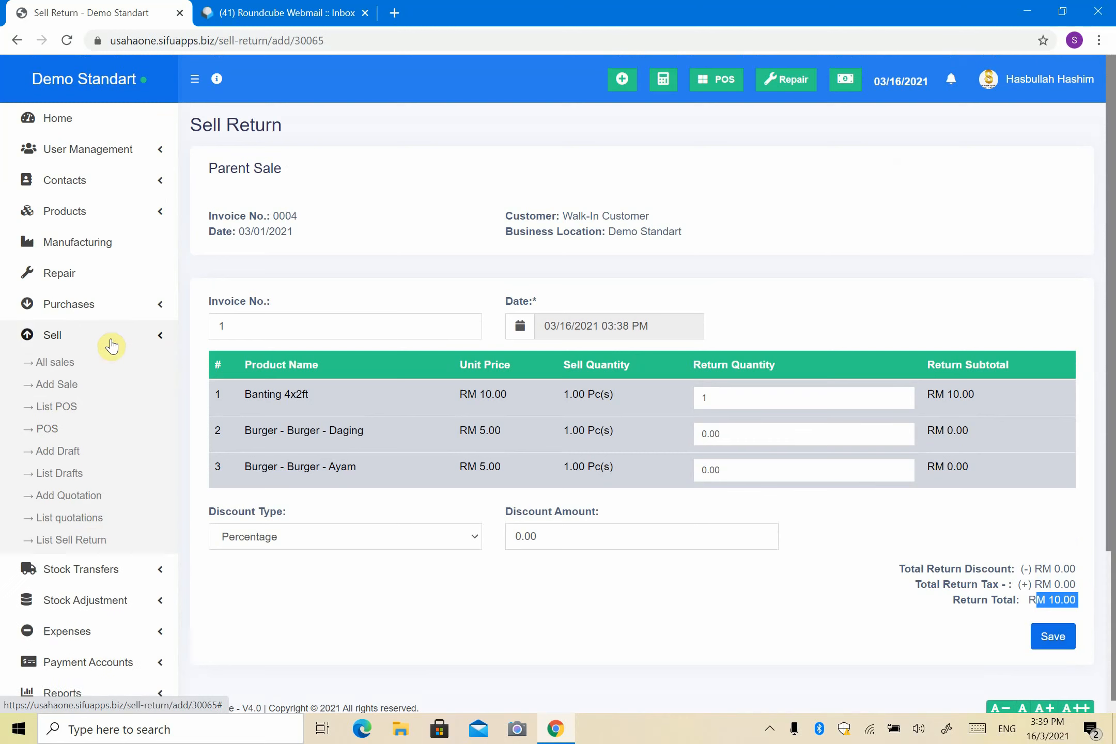
click(50, 546)
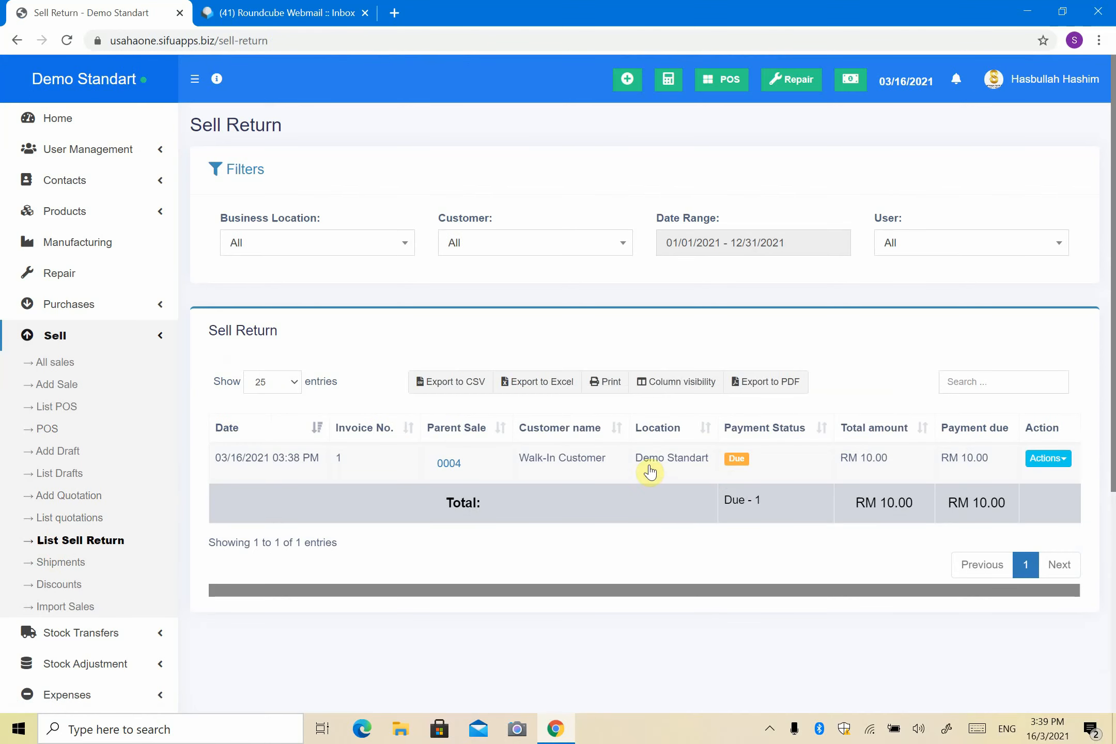
Step: Add a payment of RM 10.00 to the due sell return by Bank Transfer, with CIMB as the payment account
click(734, 460)
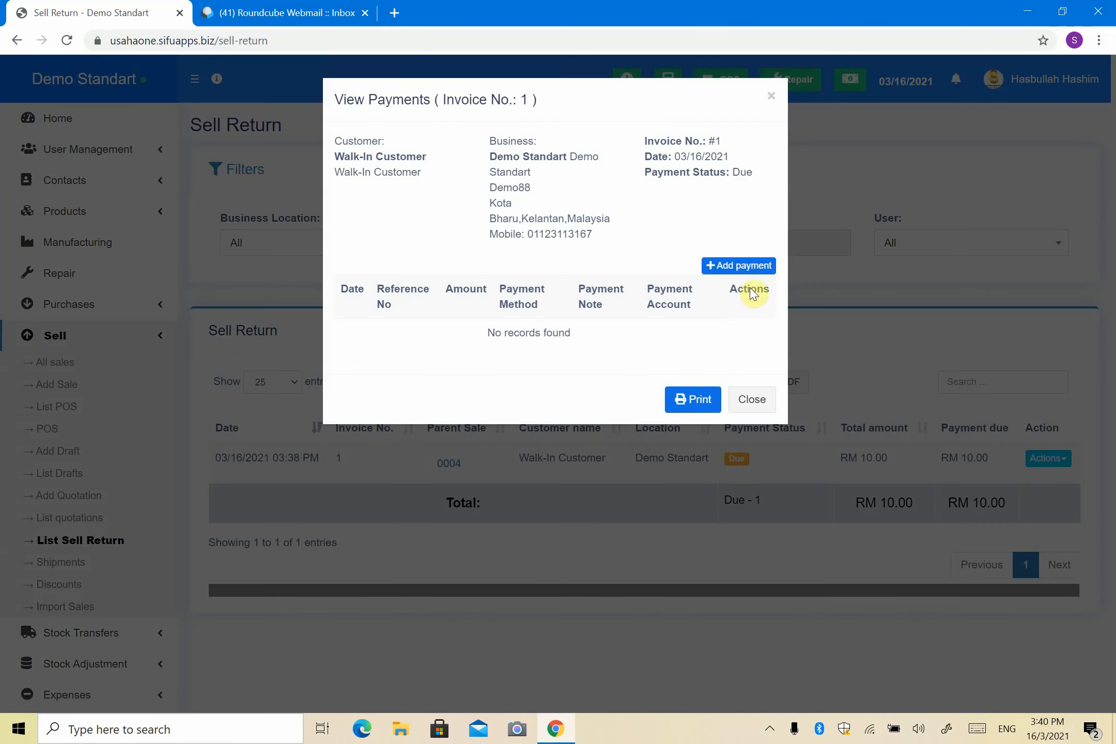
click(747, 269)
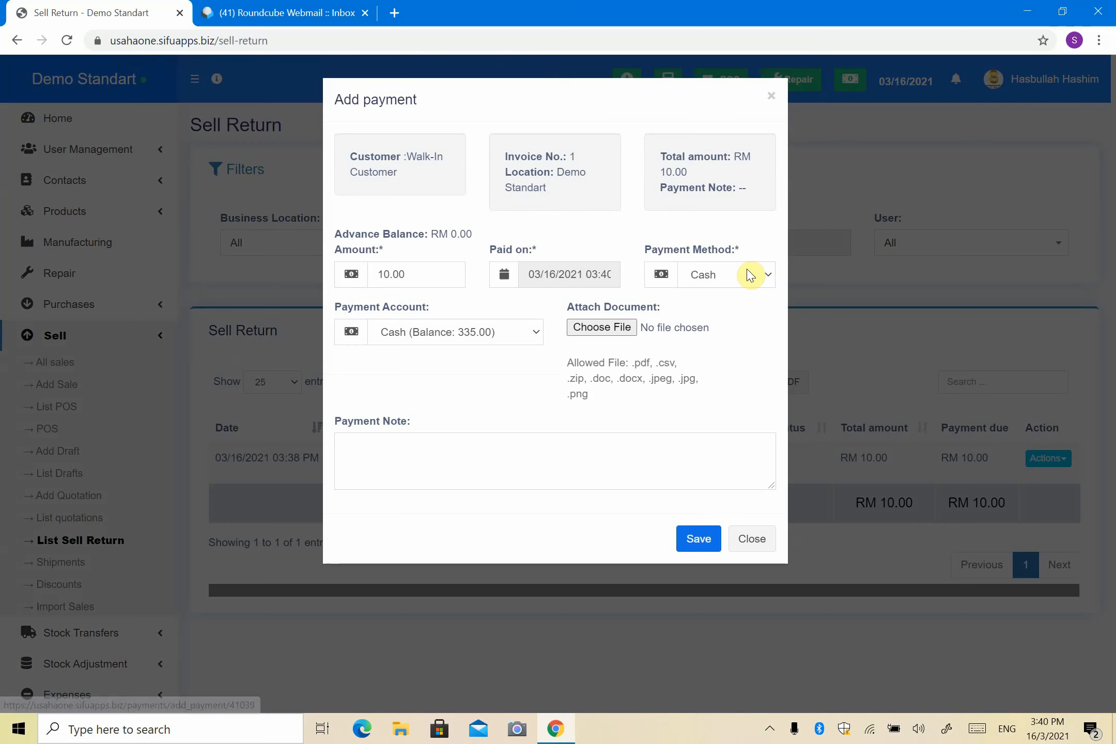
click(748, 275)
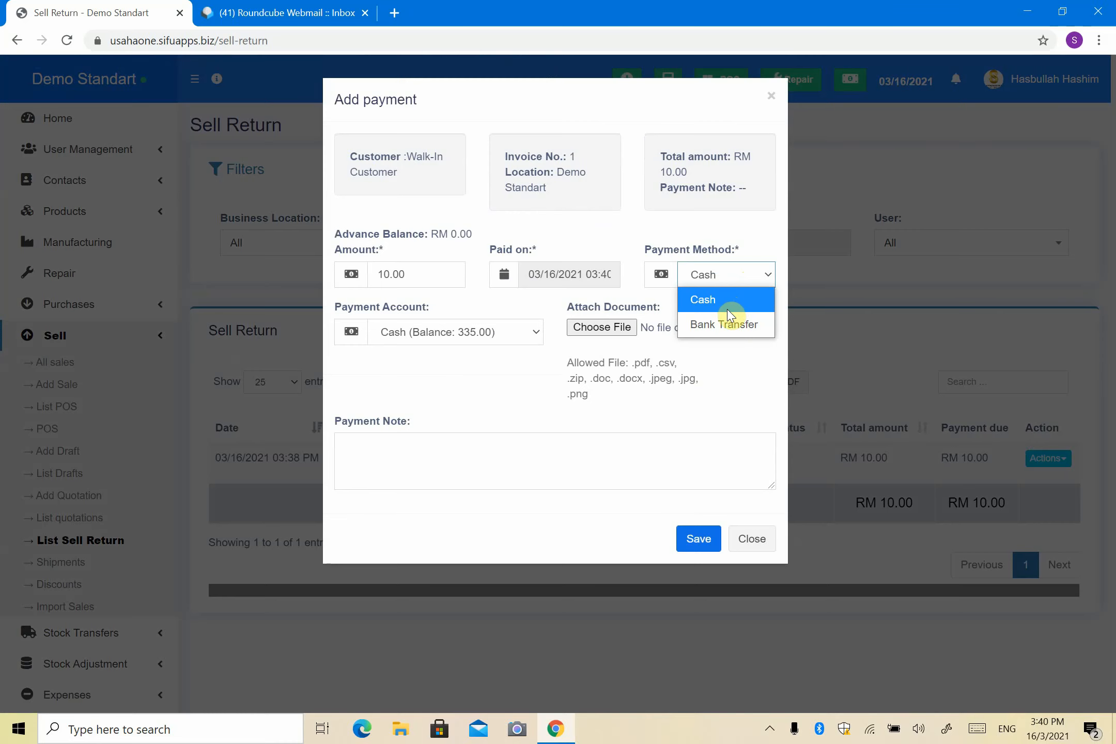
click(727, 322)
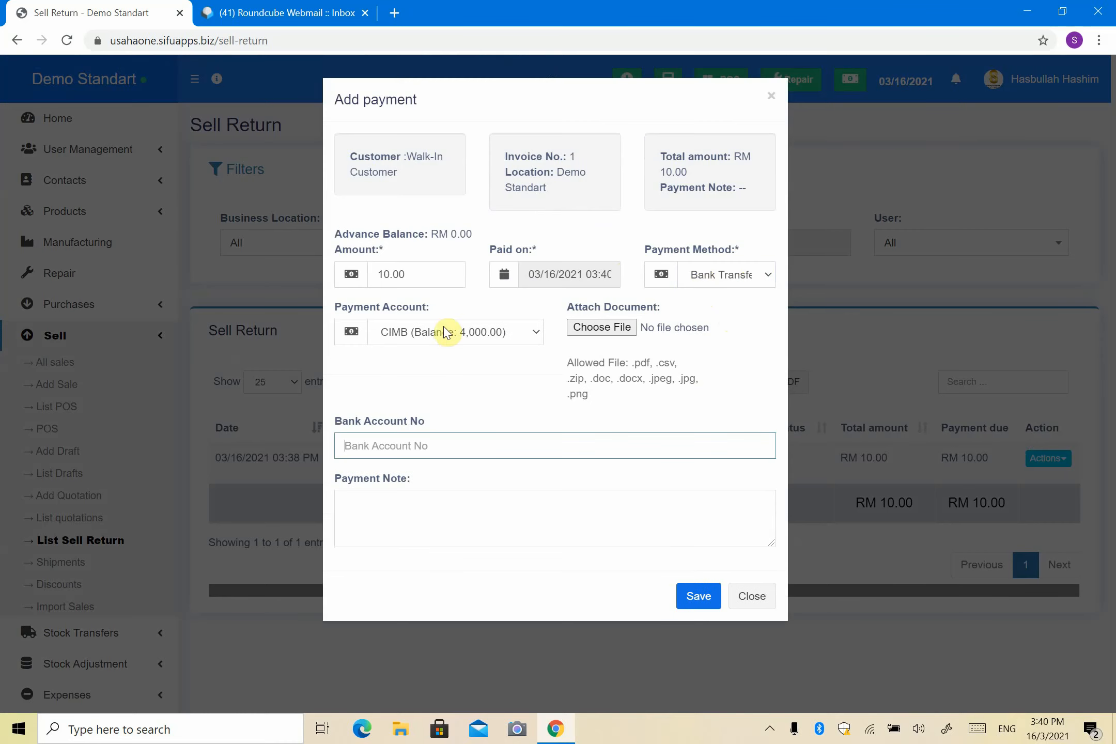
click(708, 279)
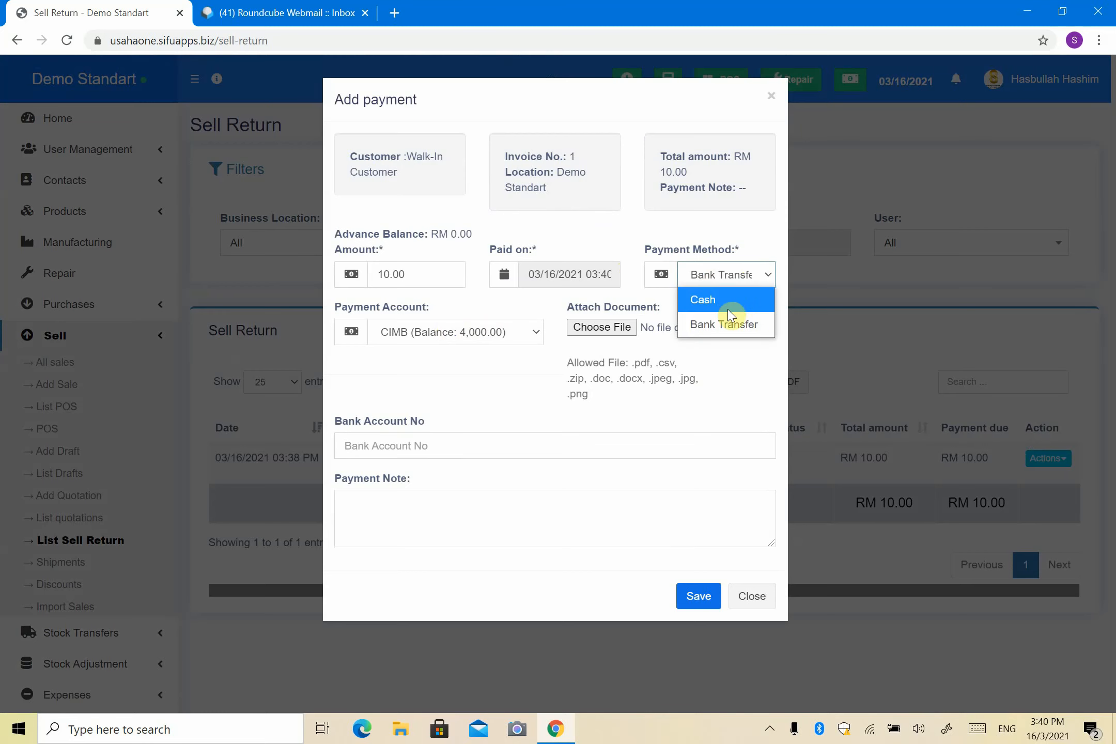
click(742, 332)
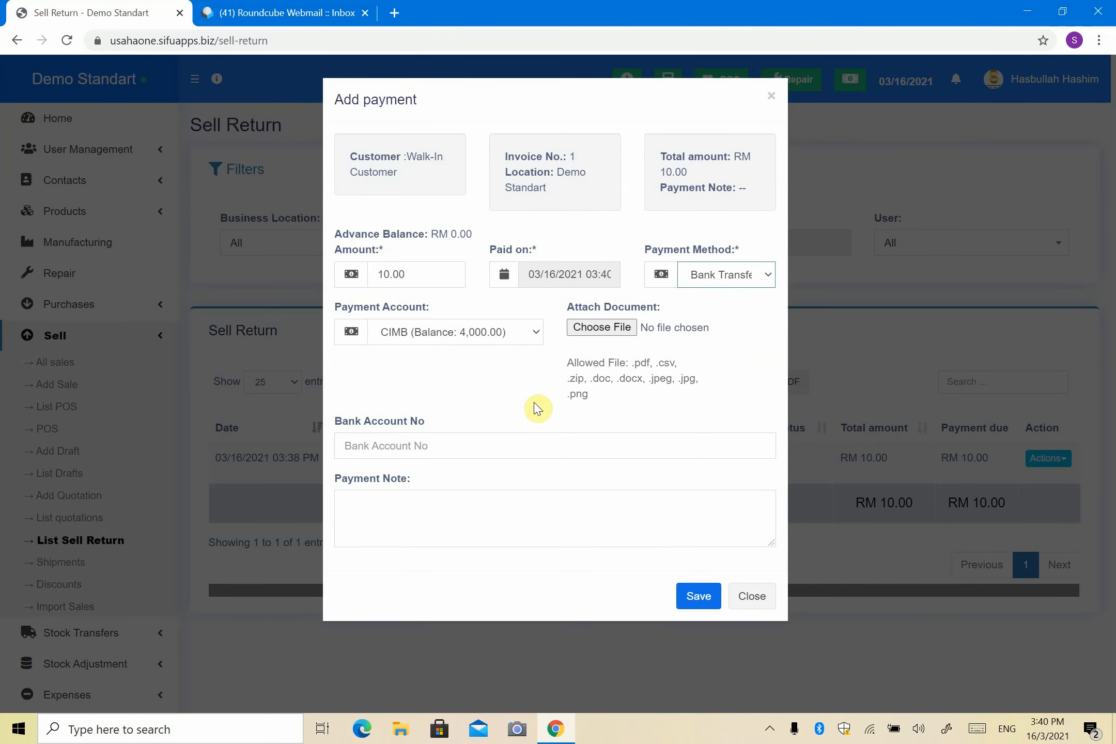
click(493, 333)
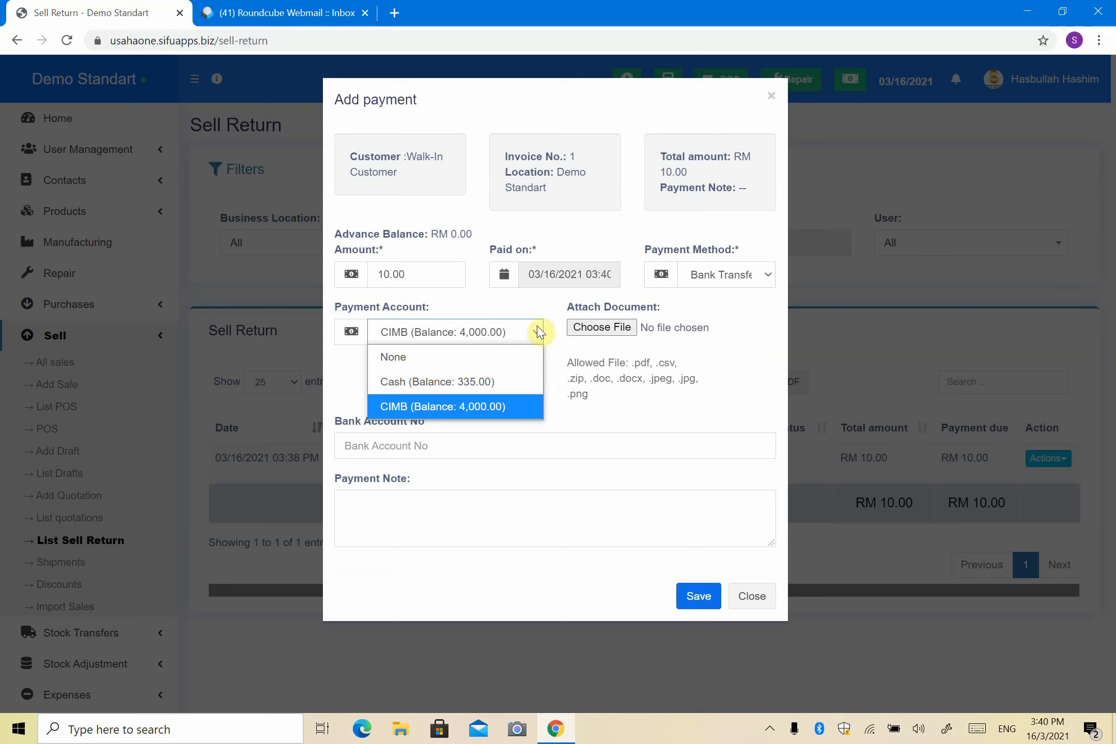
click(706, 320)
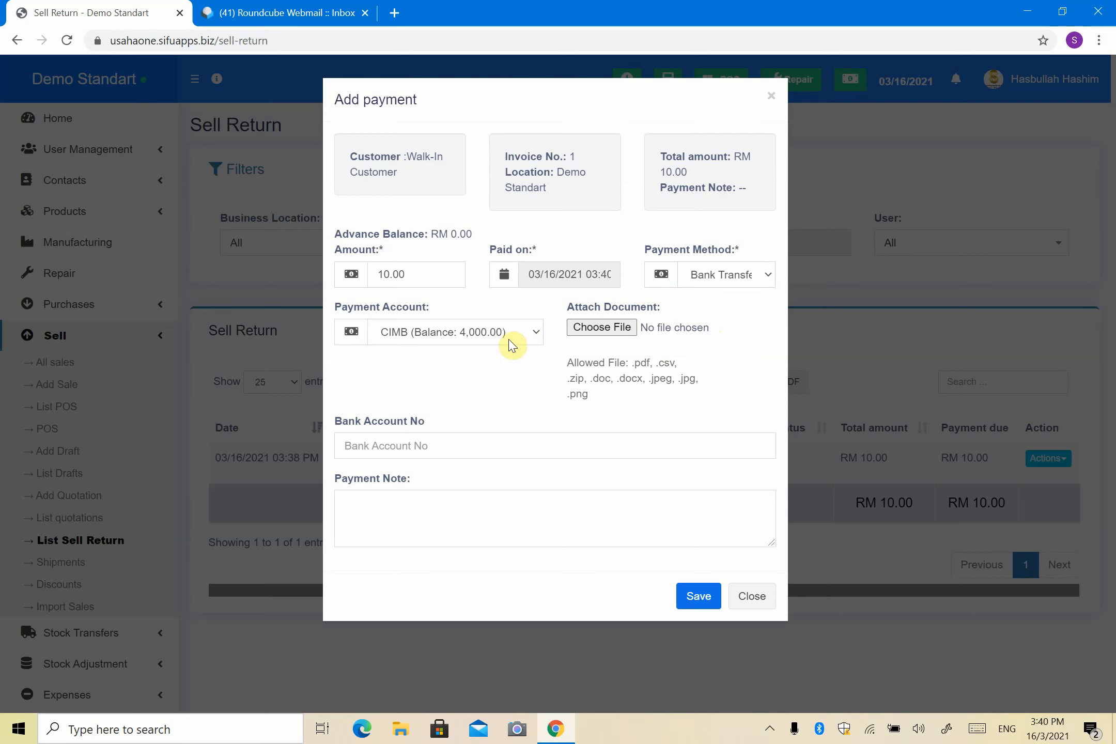
click(701, 599)
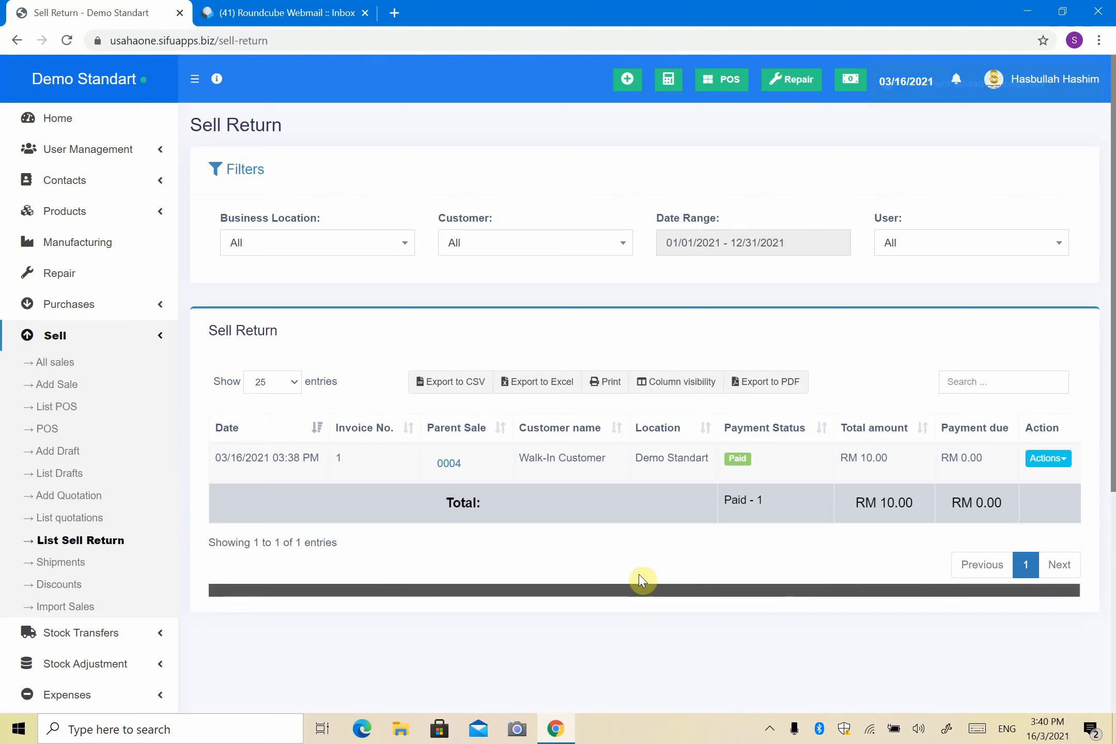
Step: View the details and activity log of the paid sell return, and close them
click(1051, 461)
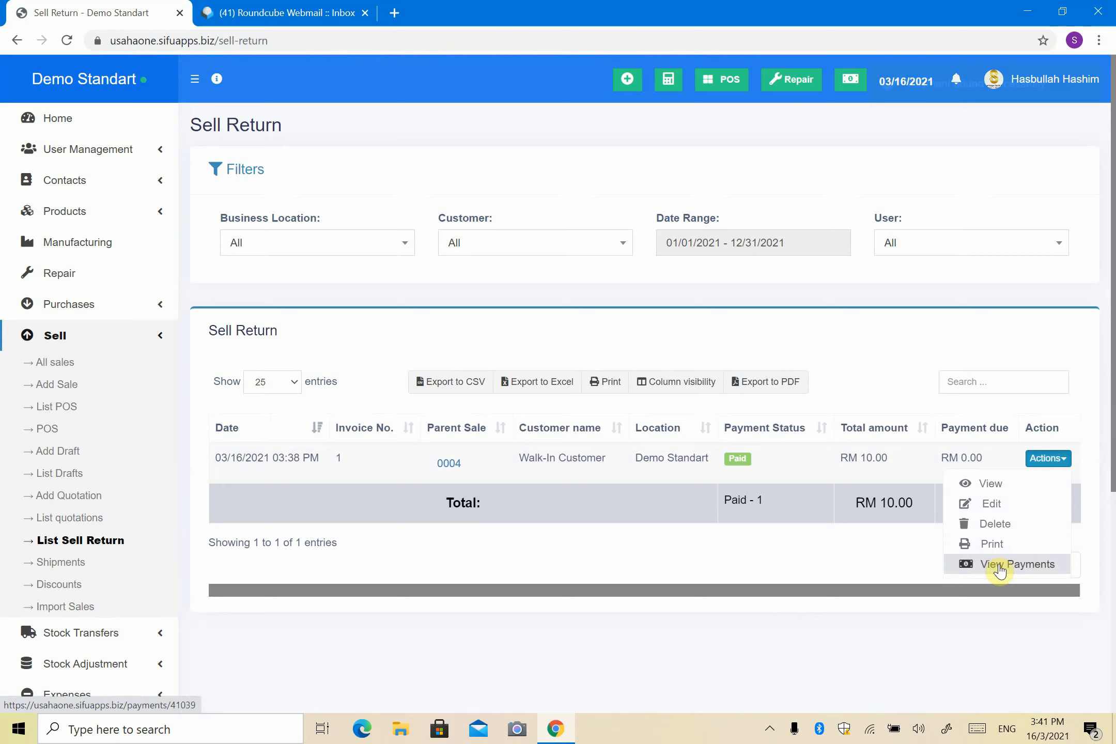
click(997, 491)
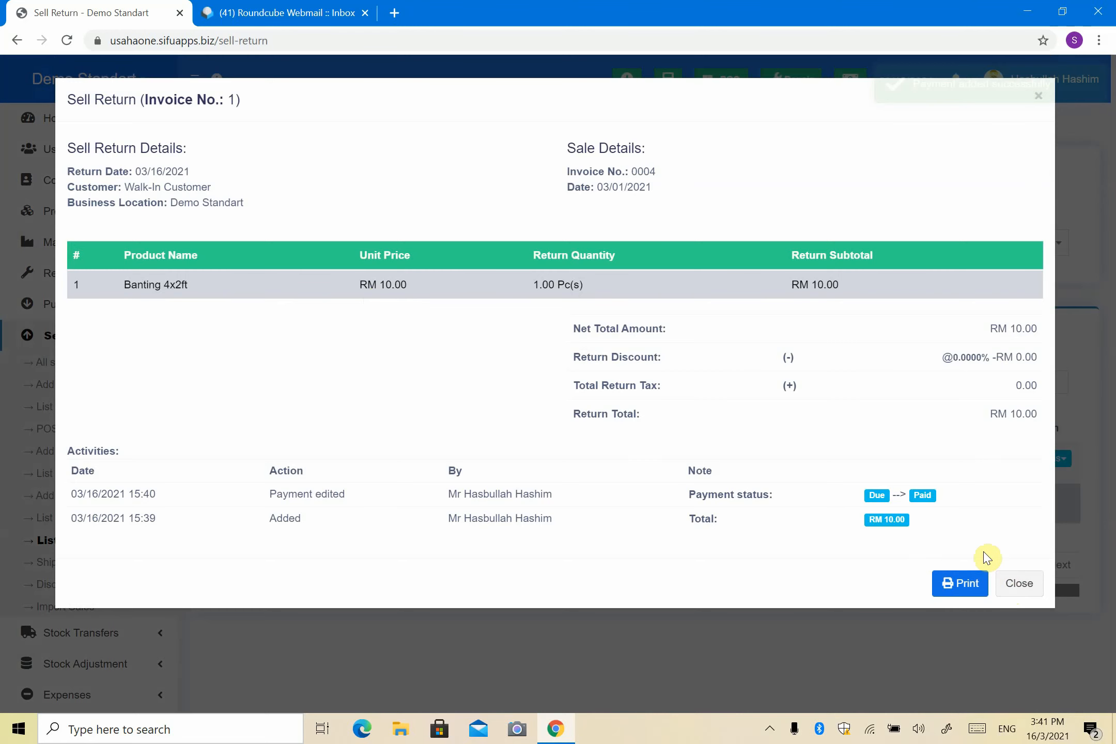
click(1016, 582)
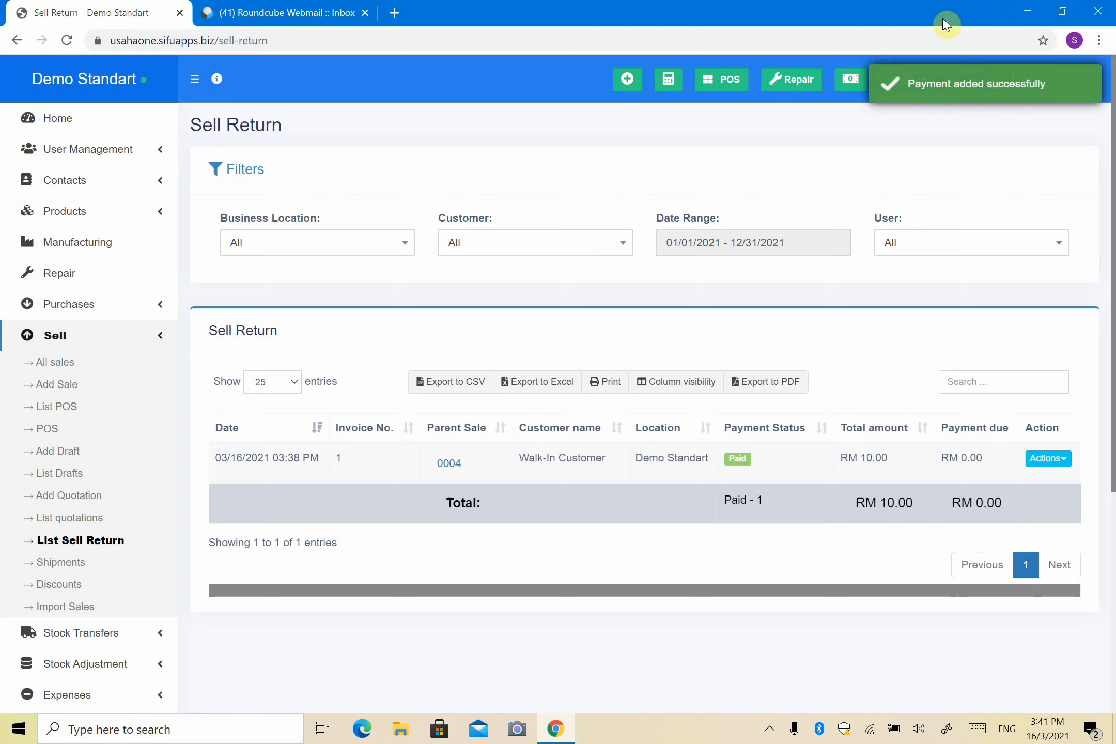
click(769, 728)
right_click(770, 697)
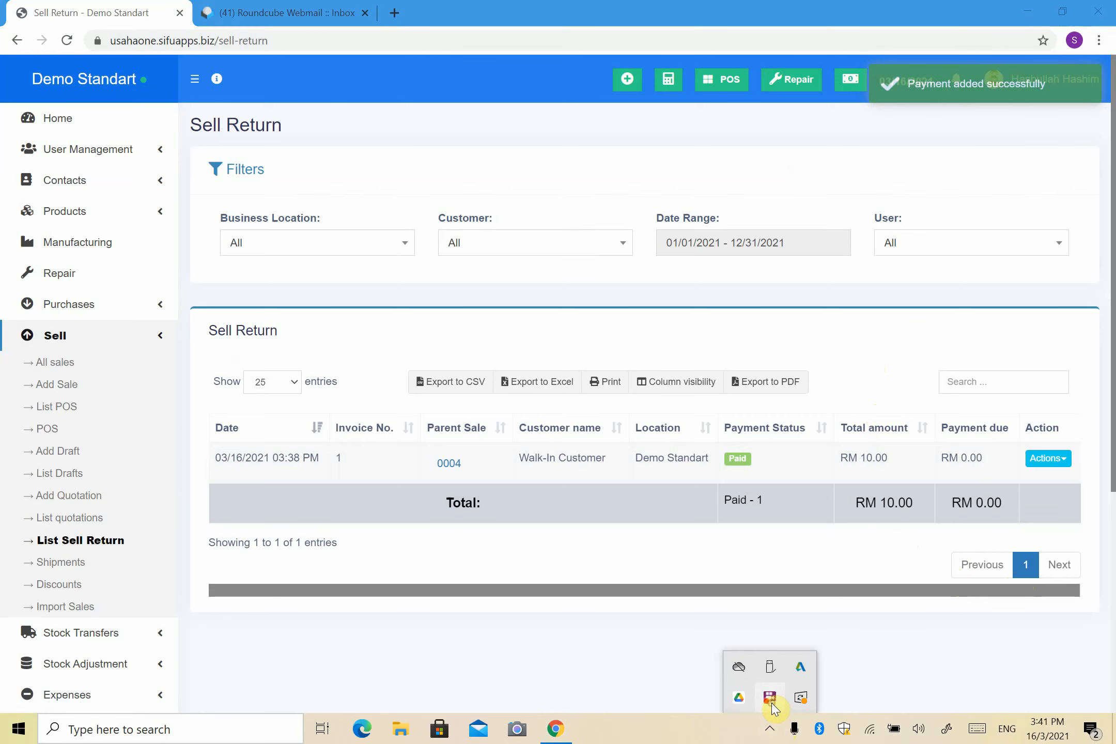